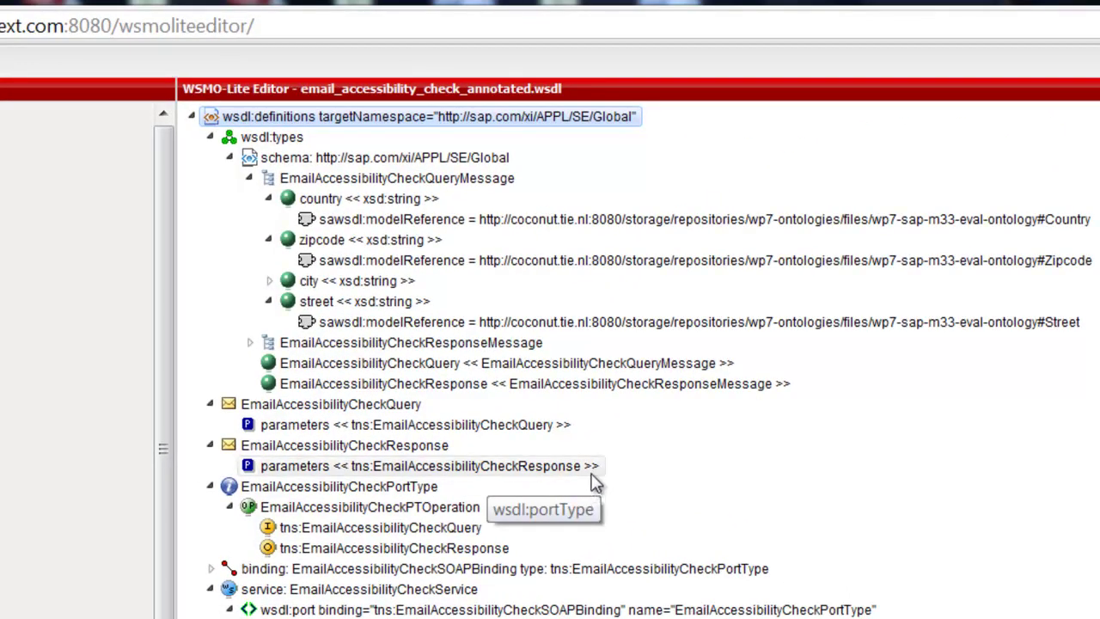
# Examine the semantic annotations of the EmailAccessibilityCheckQueryMessage elements, expanding city and selecting the zipcode model reference and the country element.
pyautogui.click(465, 162)
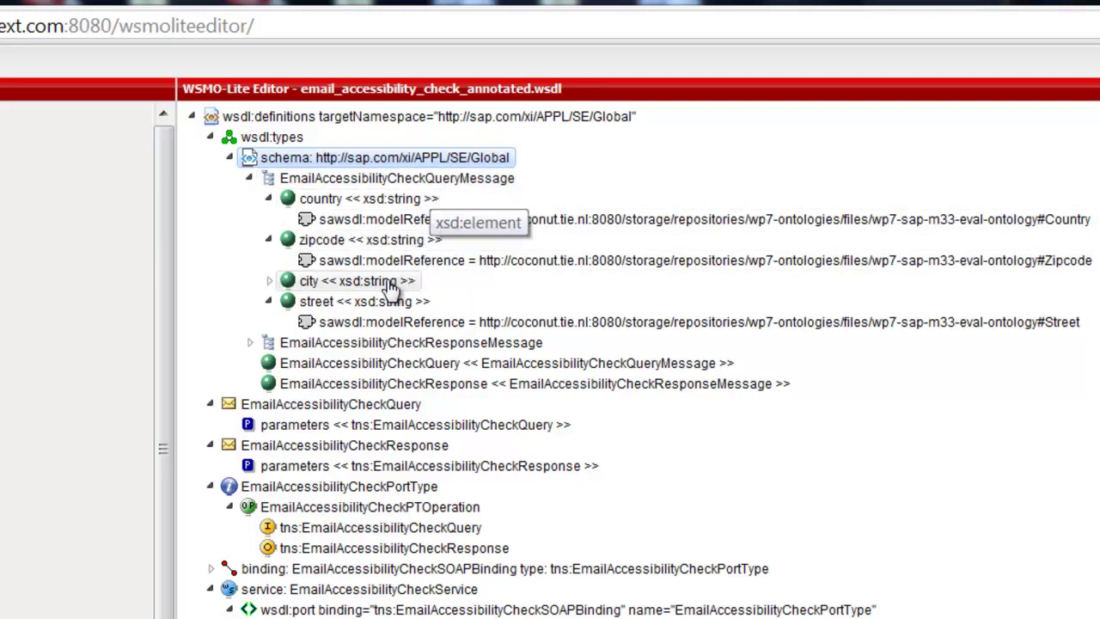
pyautogui.click(269, 281)
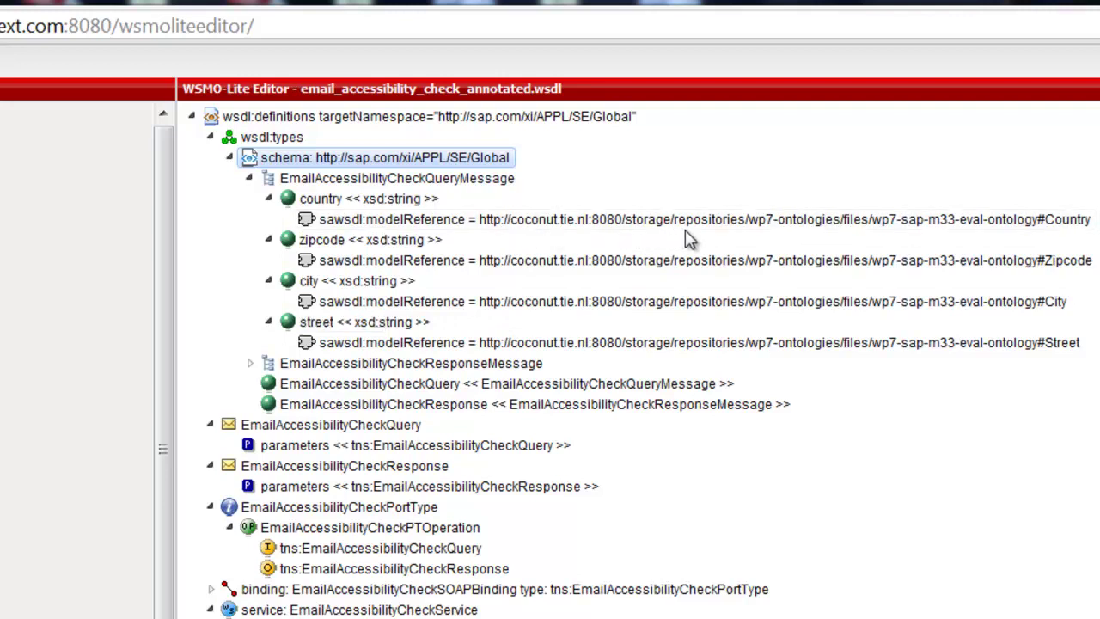
pyautogui.click(693, 256)
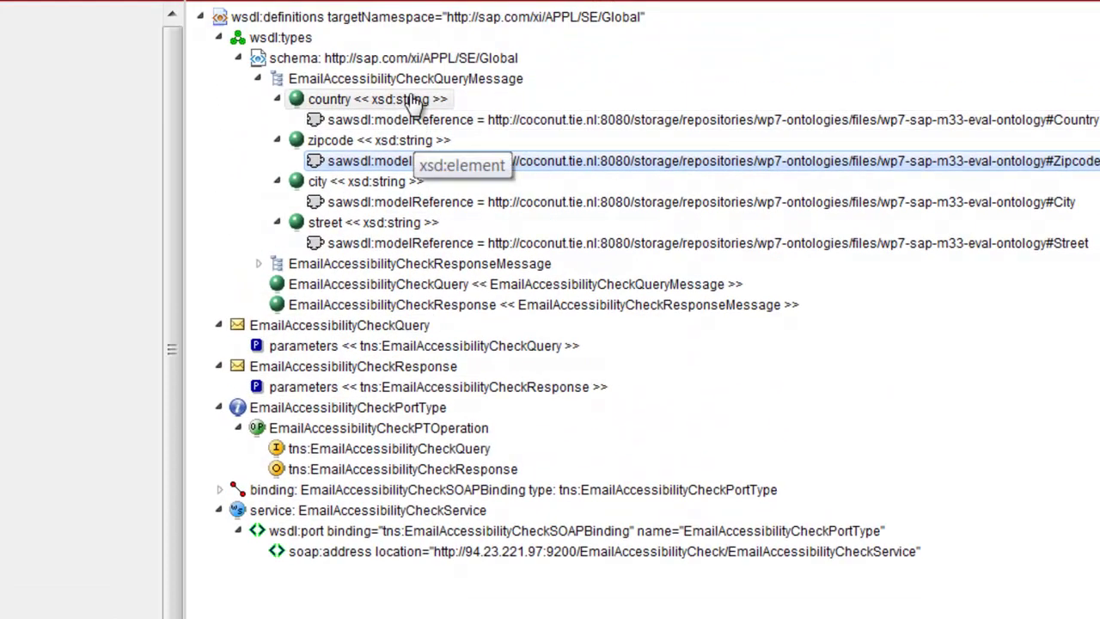
pyautogui.click(411, 90)
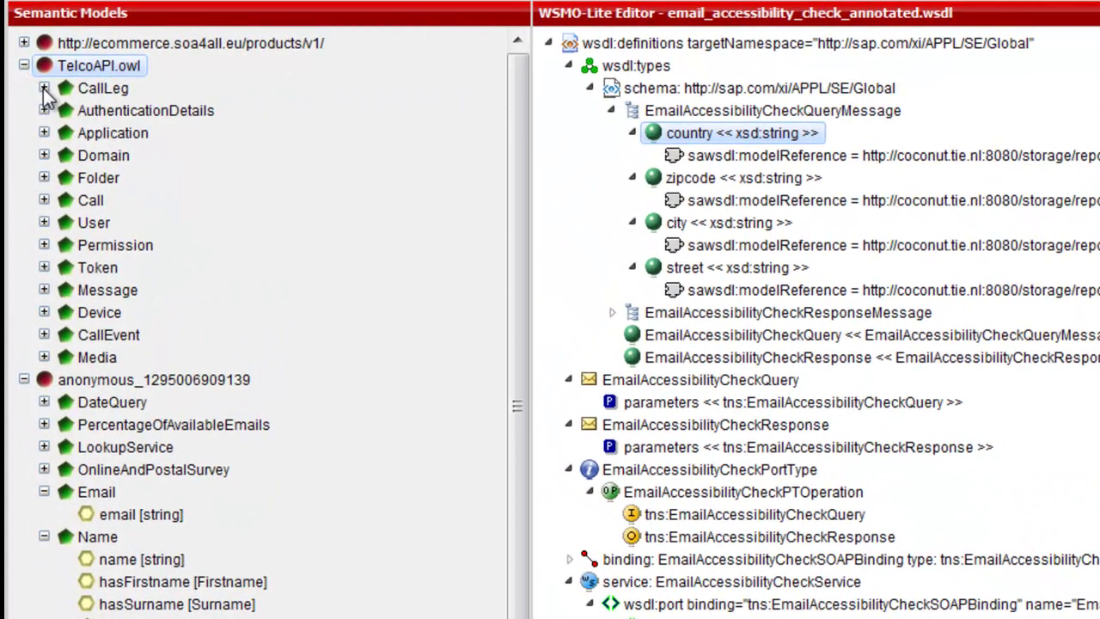
# Inspect the CallLeg attributes in TelcoAPI.owl and the BirthDateQuery subconcept under DateQuery in the anonymous ontology.
pyautogui.click(44, 89)
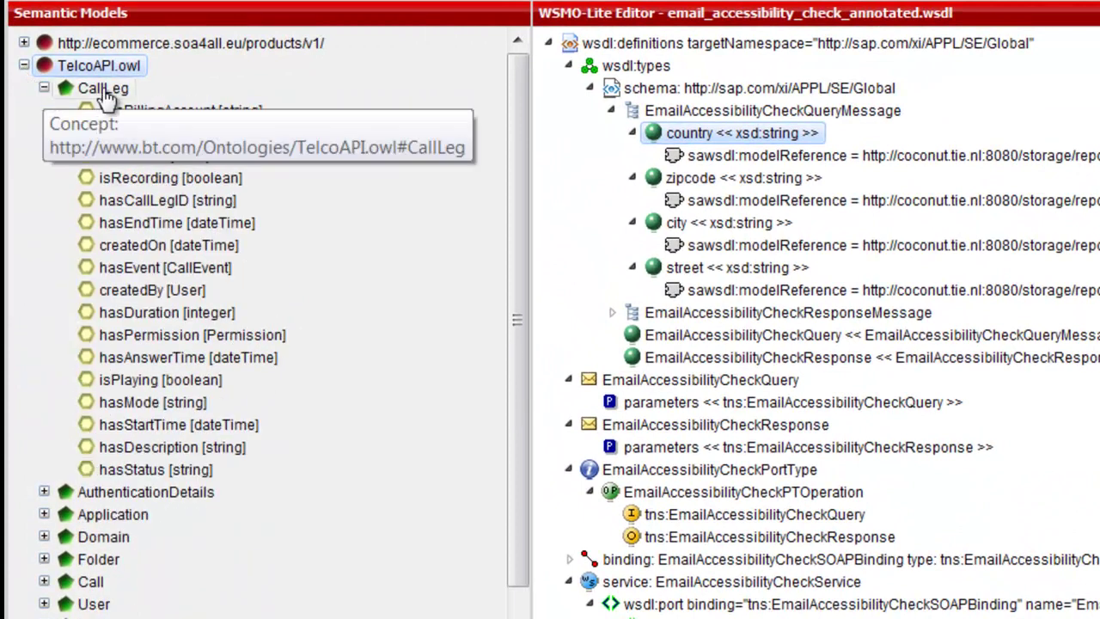
pyautogui.moveTo(155, 116)
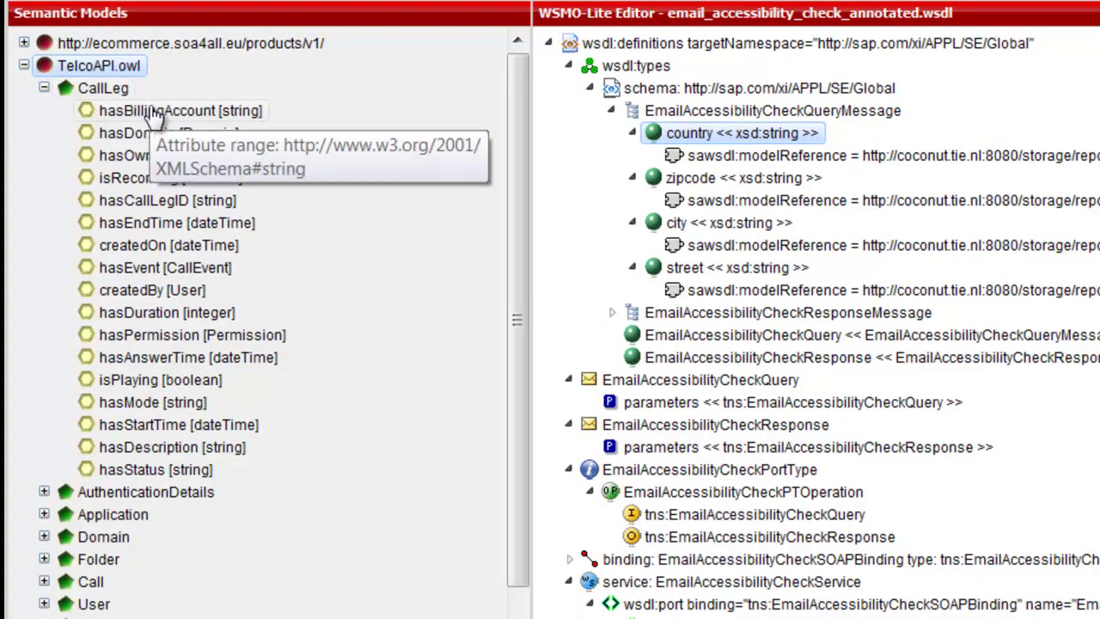
pyautogui.click(45, 89)
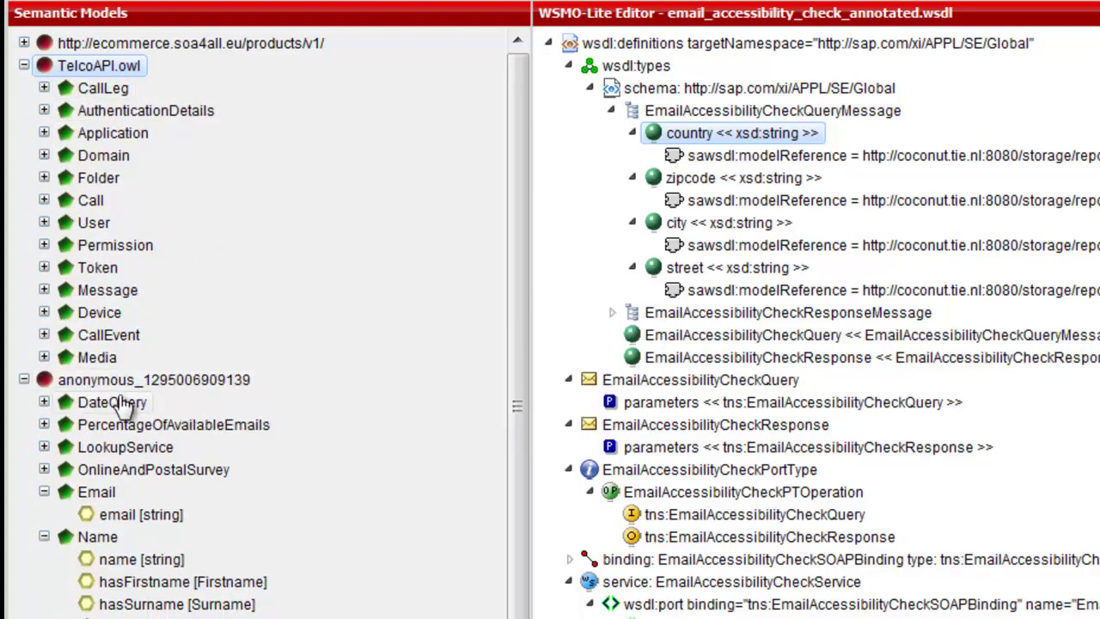
pyautogui.click(123, 404)
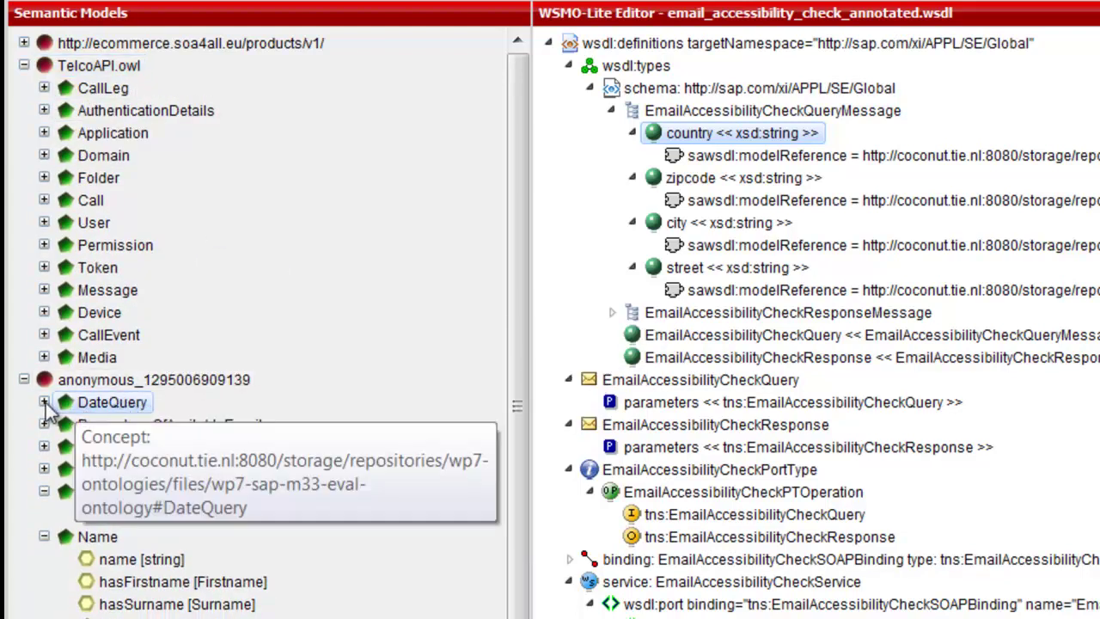
pyautogui.click(44, 401)
pyautogui.click(112, 425)
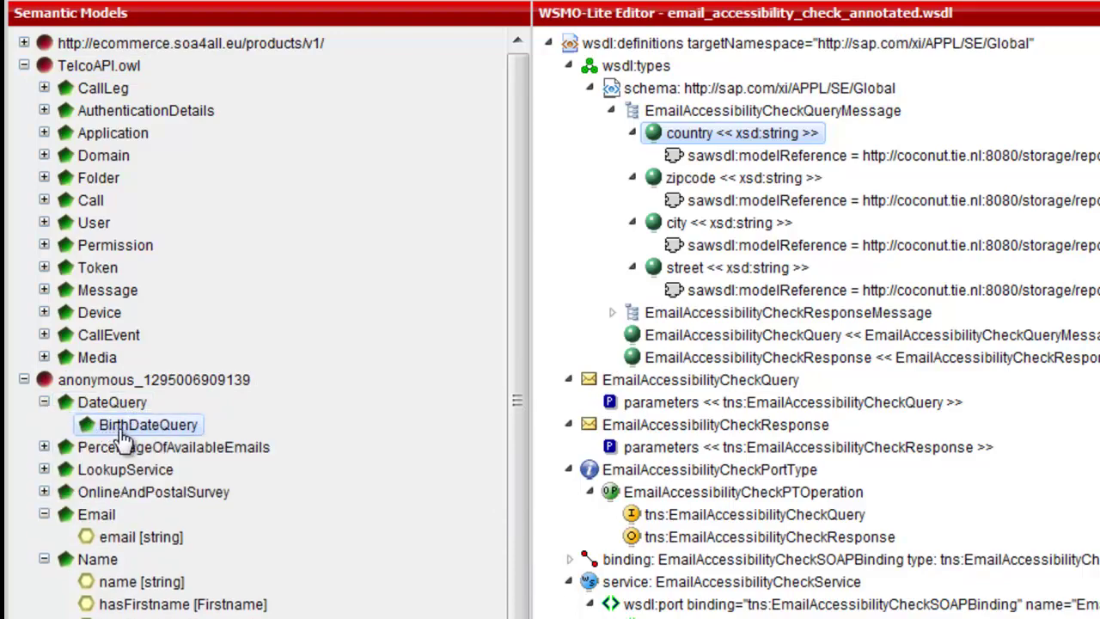
# Examine the Name concept in the anonymous ontology, expanding its Surname and Firstname subconcepts.
pyautogui.scroll(-1, 515, 455)
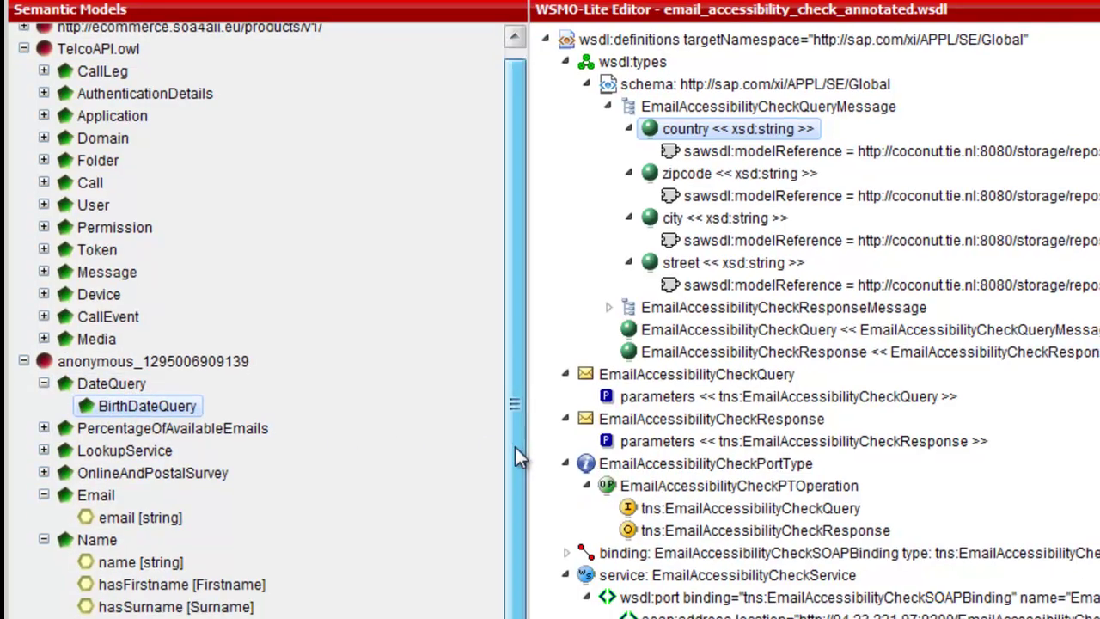
pyautogui.scroll(-3, 515, 451)
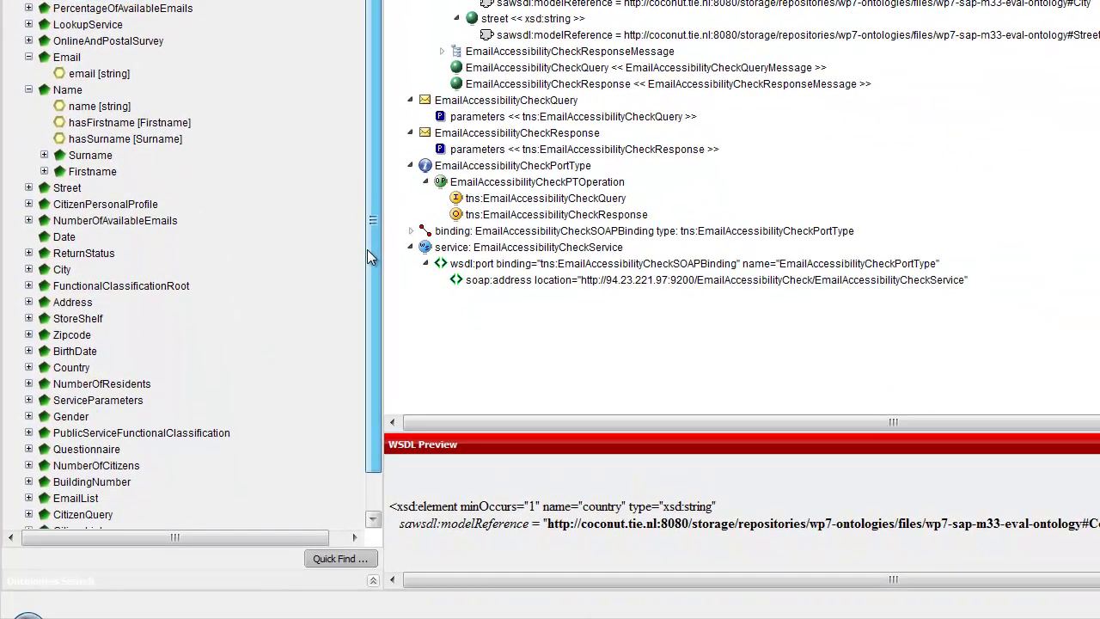
pyautogui.click(70, 93)
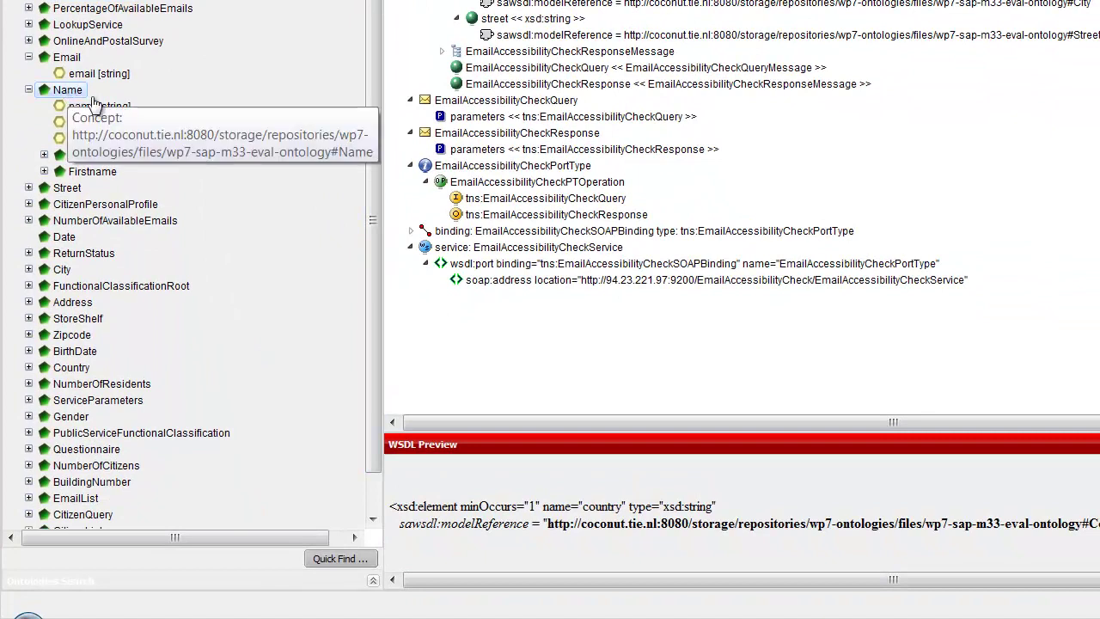
pyautogui.click(43, 155)
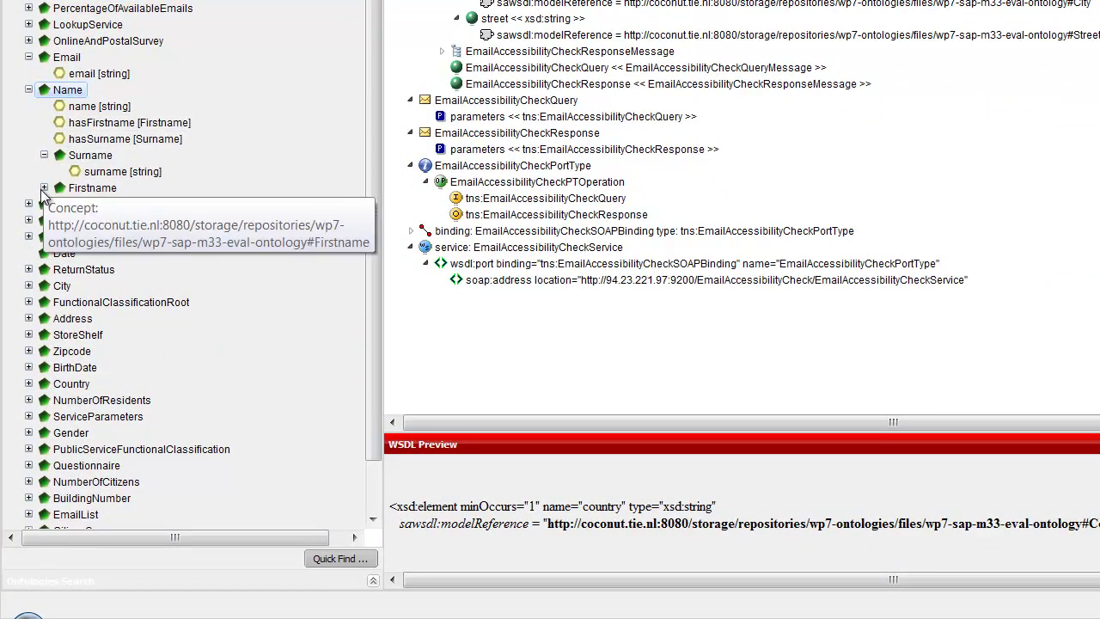
pyautogui.click(44, 187)
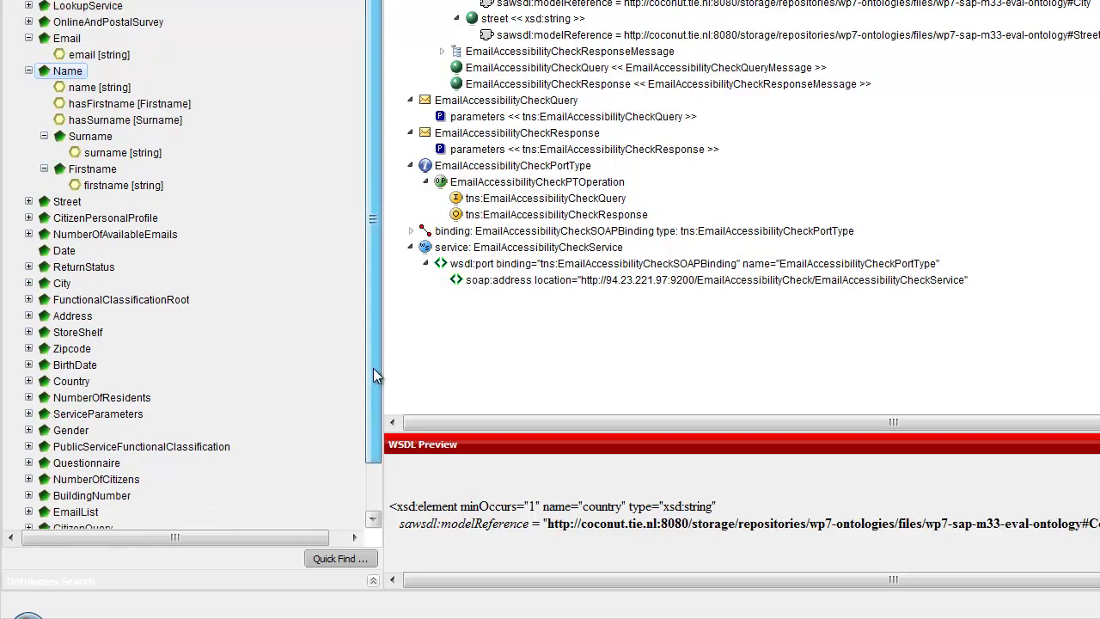
pyautogui.scroll(-2, 373, 344)
pyautogui.scroll(5, 373, 344)
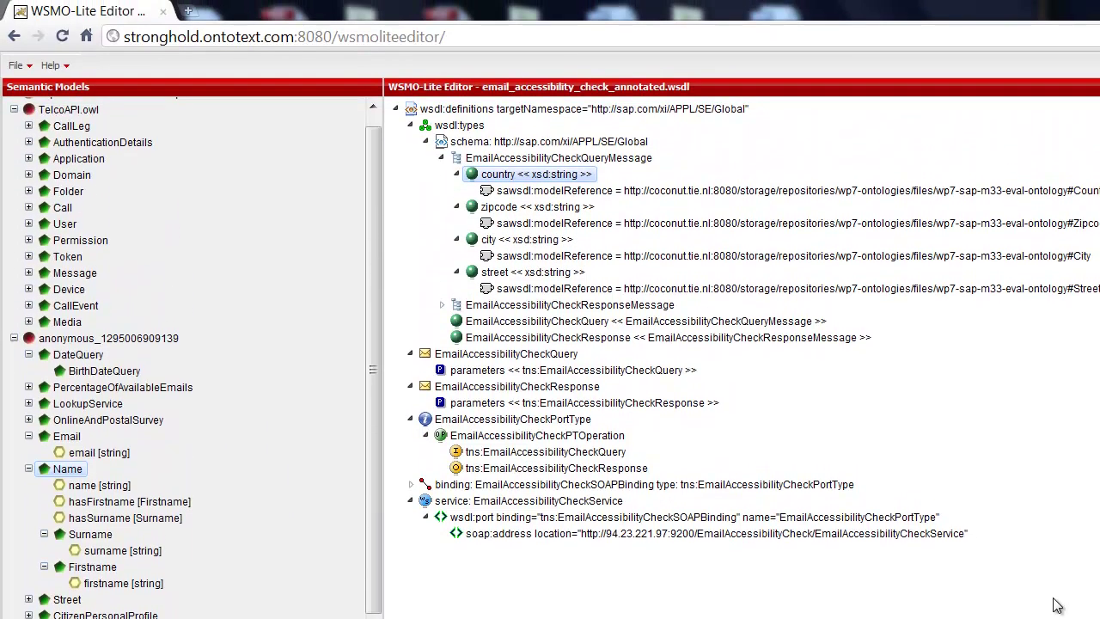
# Close all three loaded ontologies: the ecommerce products ontology, TelcoAPI.owl and the anonymous one.
pyautogui.scroll(1, 198, 187)
pyautogui.rightClick(110, 111)
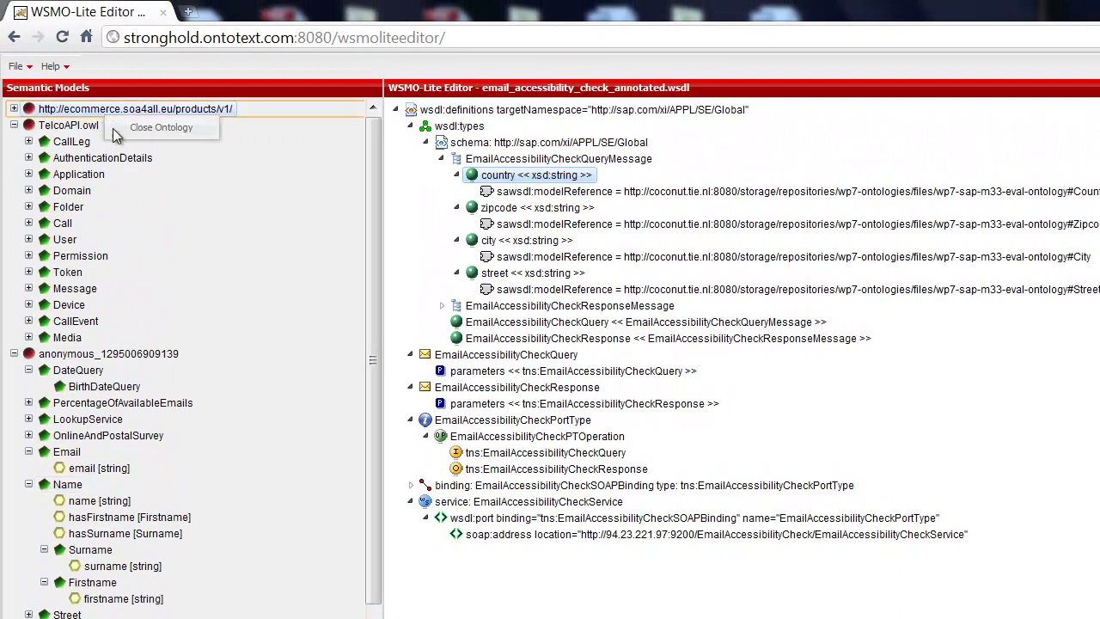
pyautogui.click(151, 129)
pyautogui.rightClick(104, 126)
pyautogui.click(109, 121)
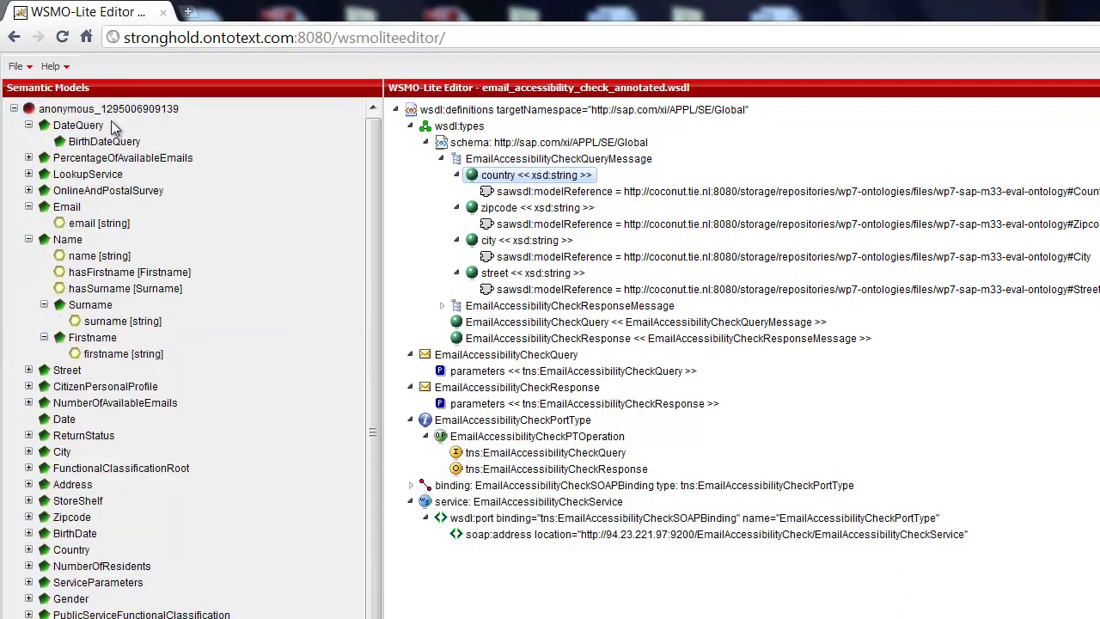
pyautogui.rightClick(68, 116)
pyautogui.click(77, 123)
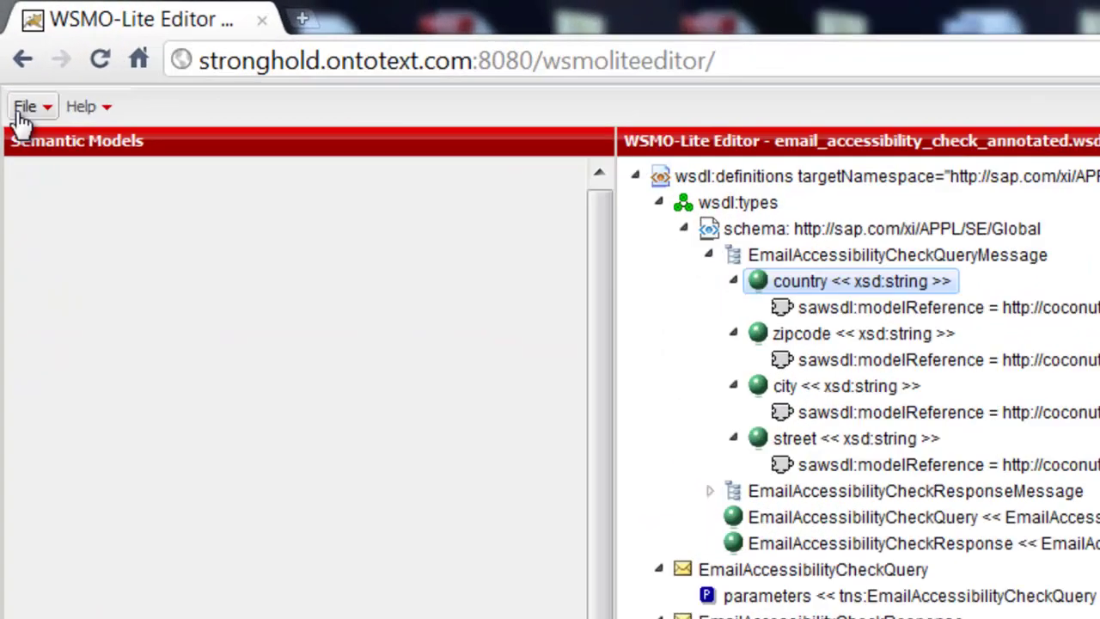
# Load the ontology wp7-sap-m33-eval-ontology.rdfs from the serviceData repository of the storage service.
pyautogui.click(16, 66)
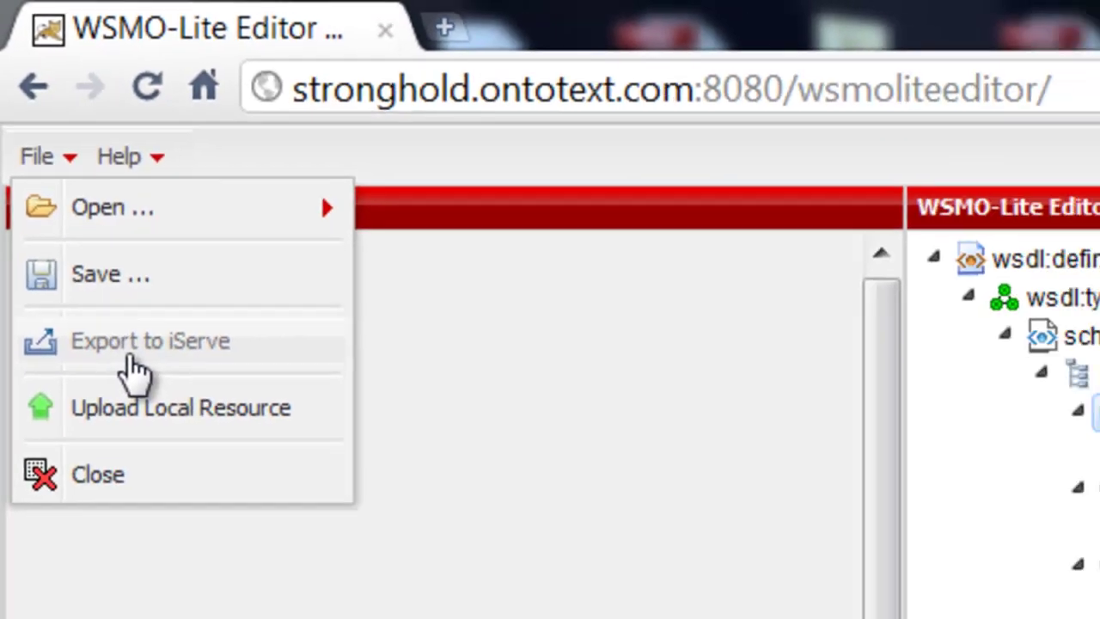
pyautogui.moveTo(86, 83)
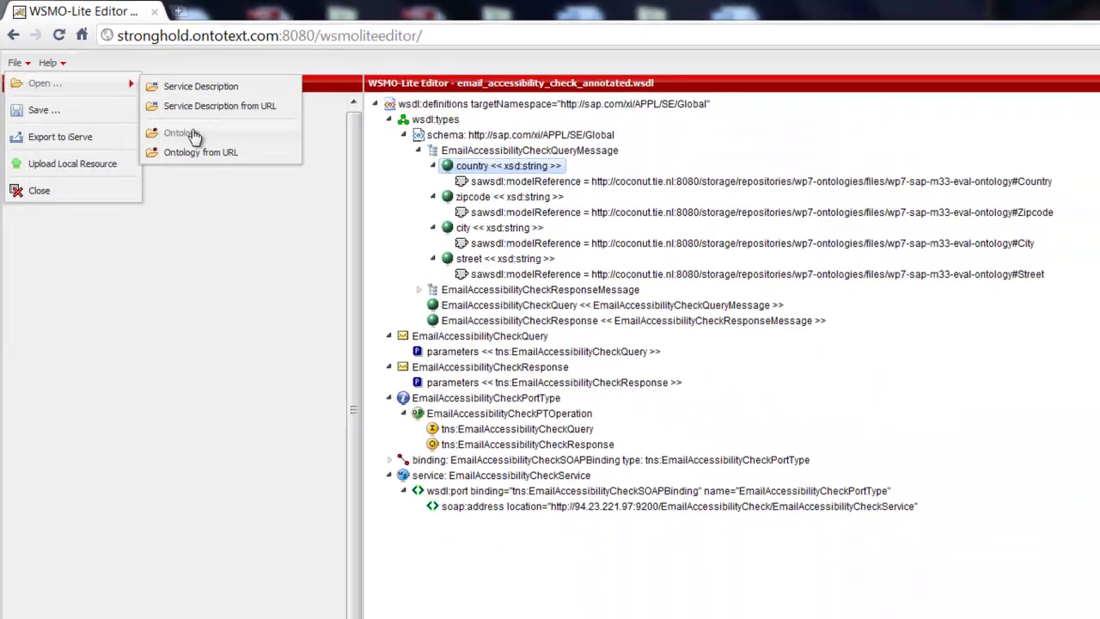
pyautogui.click(171, 129)
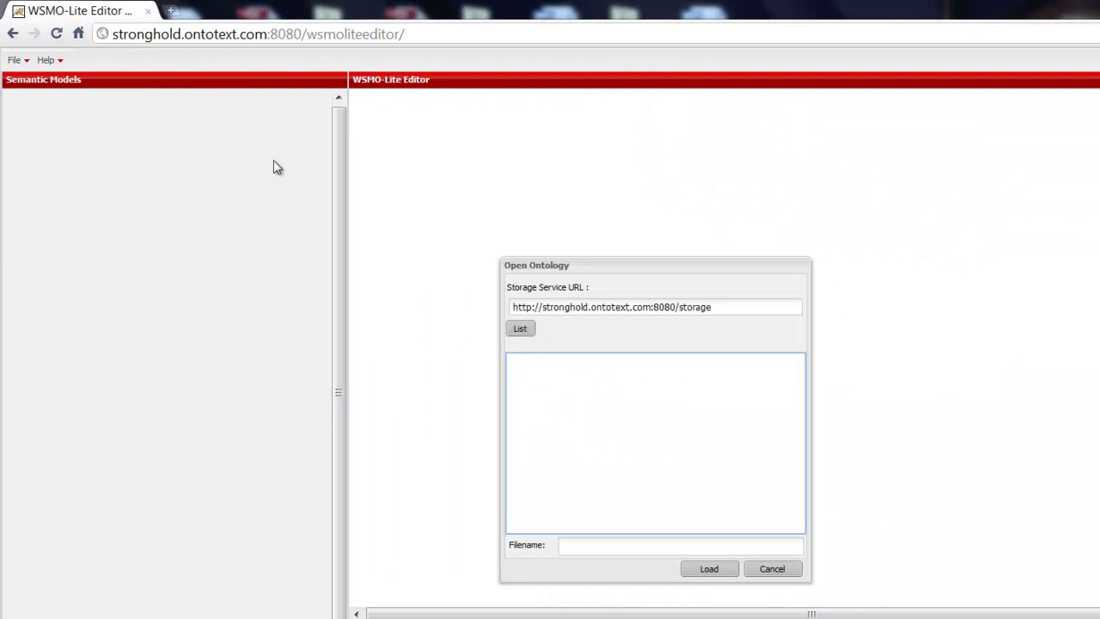
pyautogui.click(519, 331)
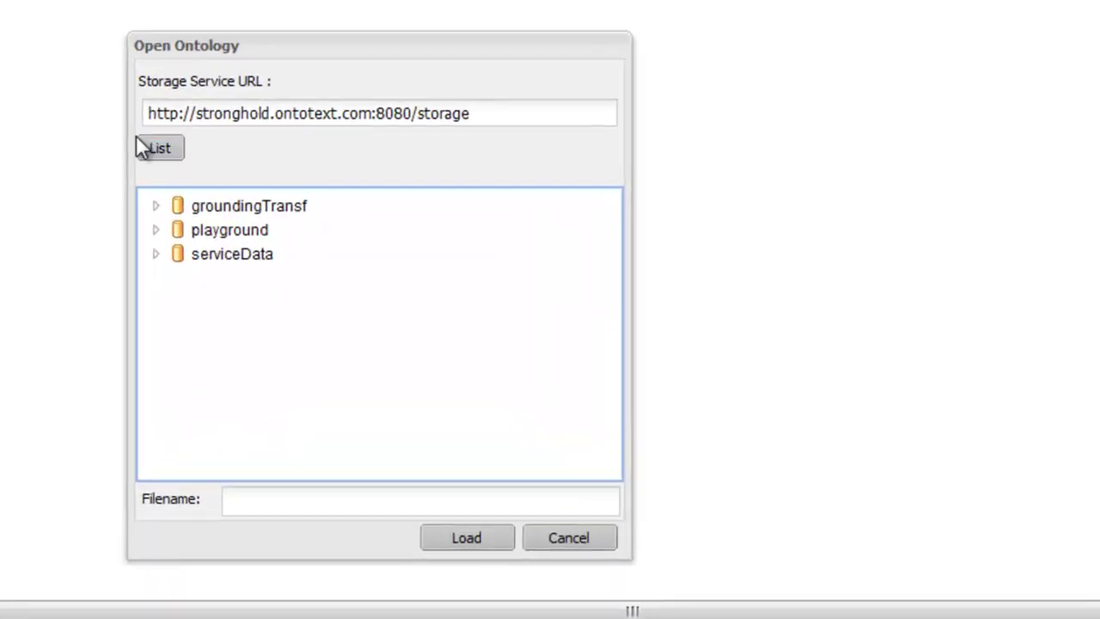
pyautogui.click(156, 255)
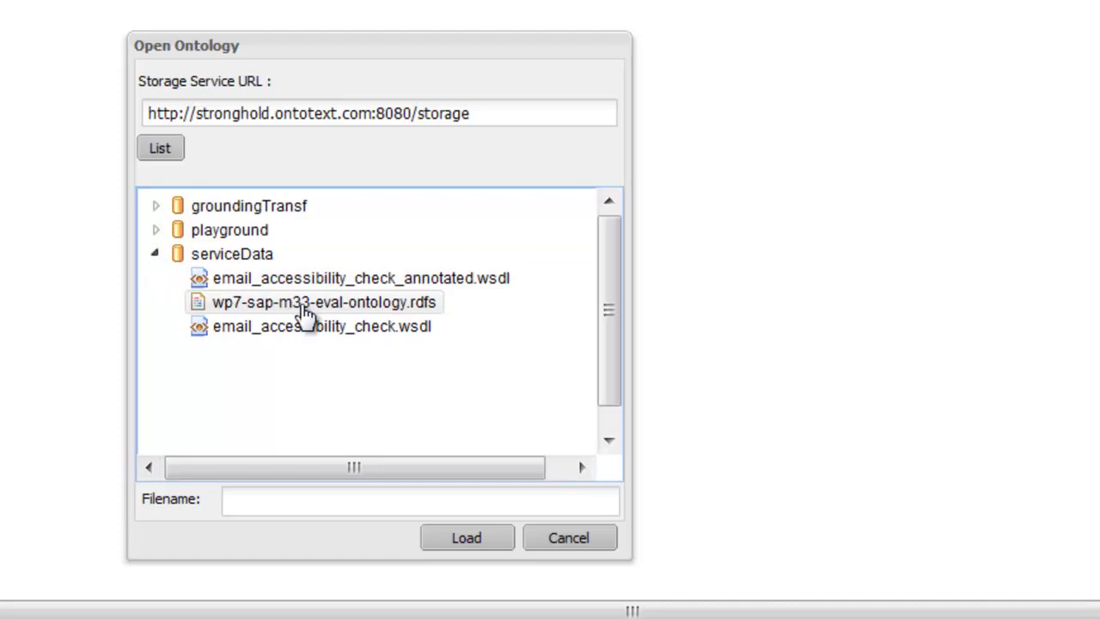
pyautogui.click(305, 308)
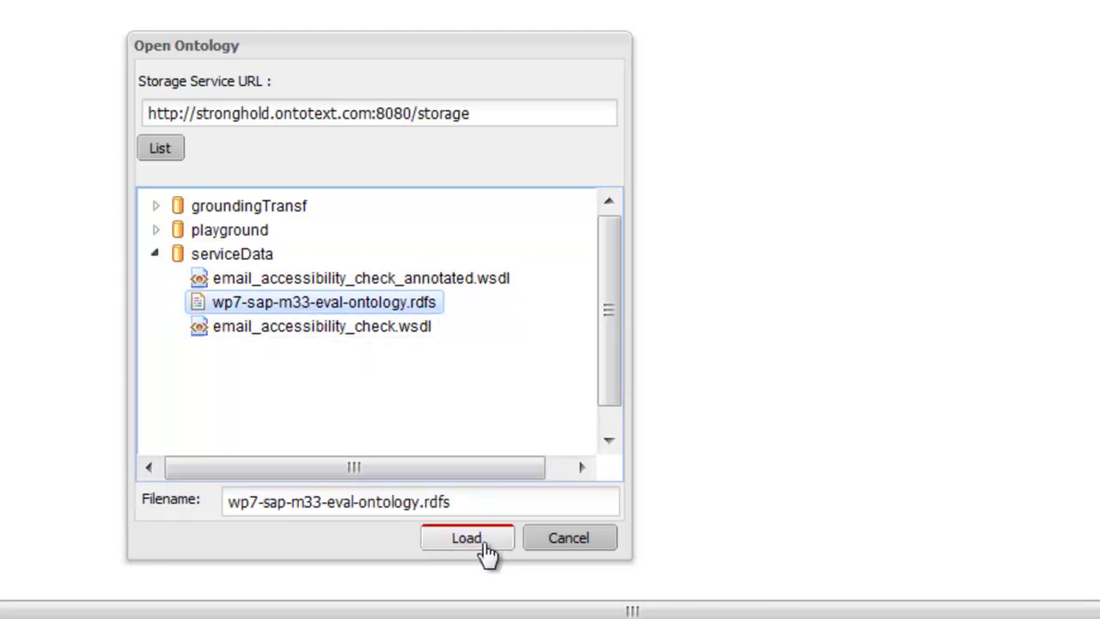
pyautogui.click(484, 542)
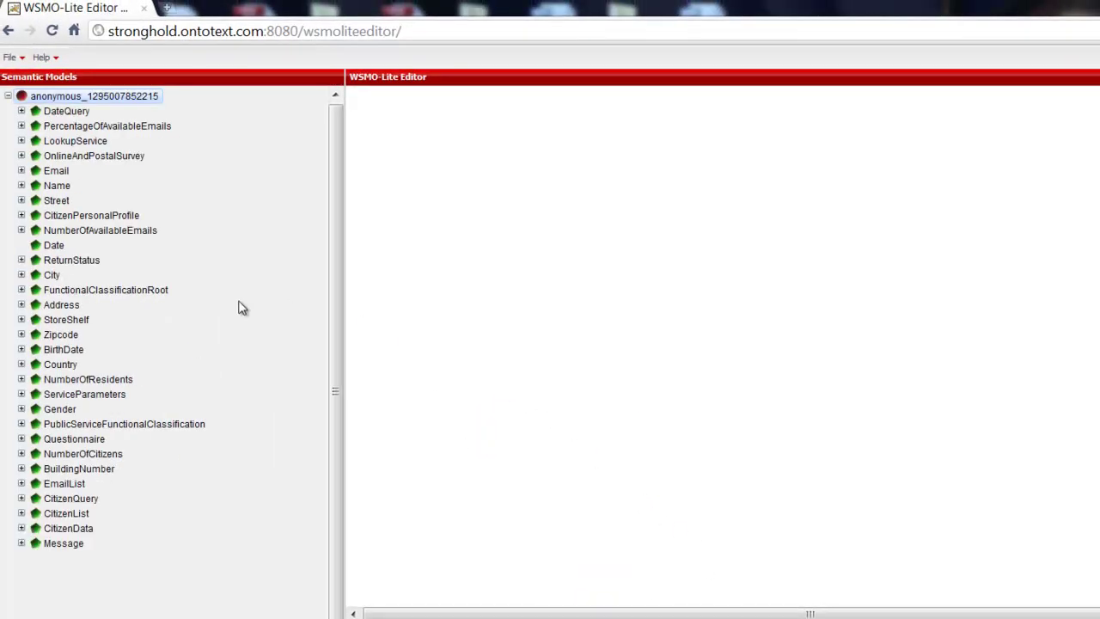
# Expand the NumberOfAvailableEmails, CitizenPersonalProfile and Name concepts of the loaded ontology to view their attributes.
pyautogui.click(21, 231)
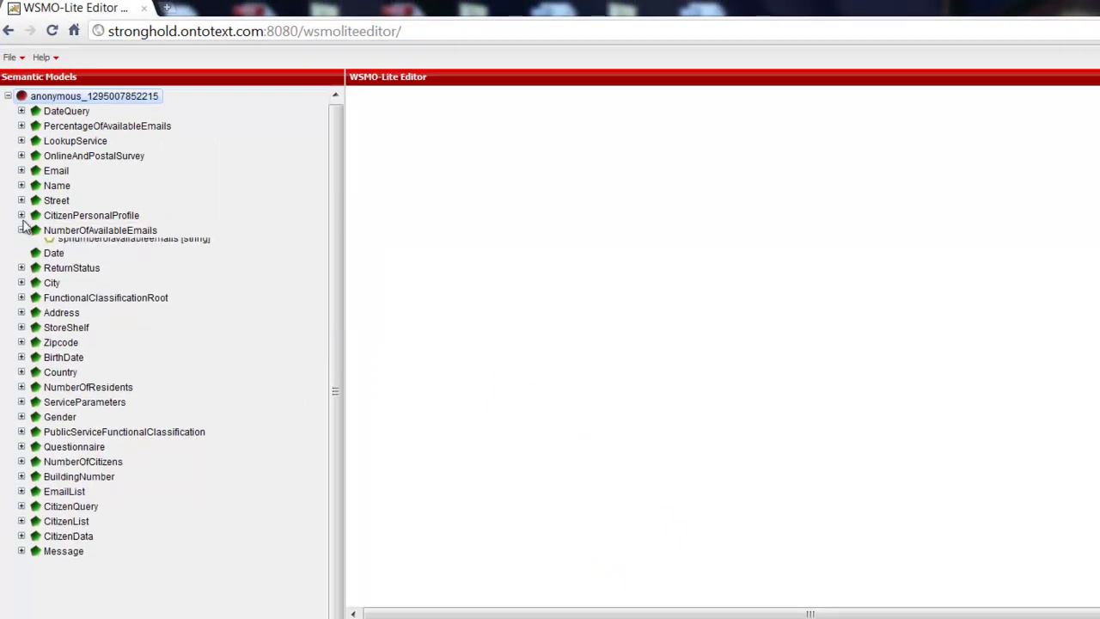
pyautogui.click(21, 215)
pyautogui.click(22, 186)
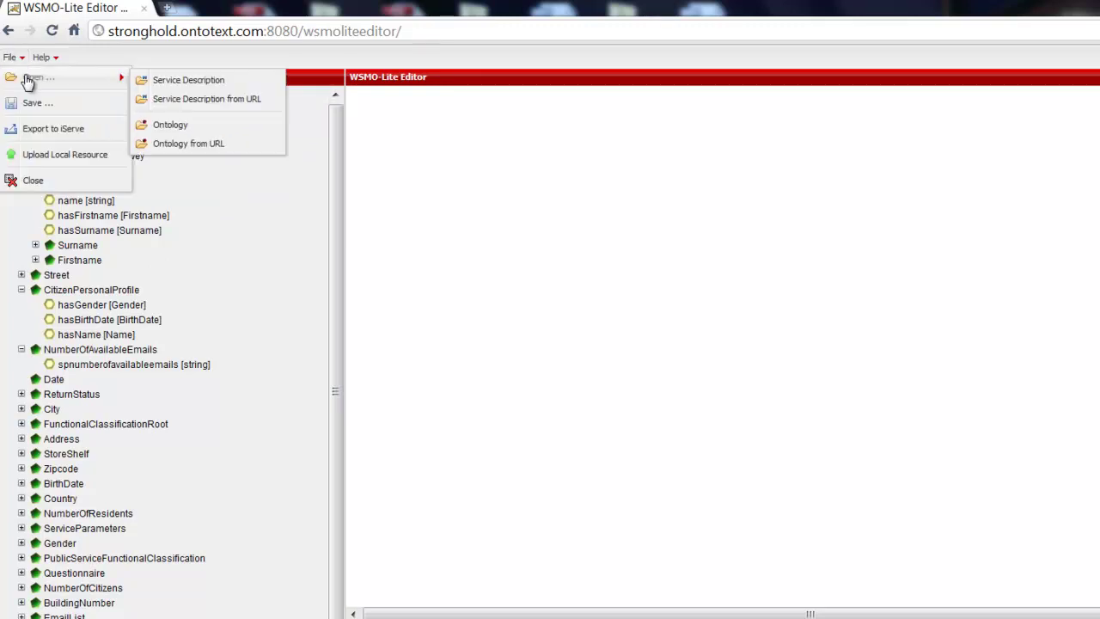
# Open the service description email_accessibility_check_annotated.wsdl.
pyautogui.click(17, 58)
pyautogui.moveTo(35, 77)
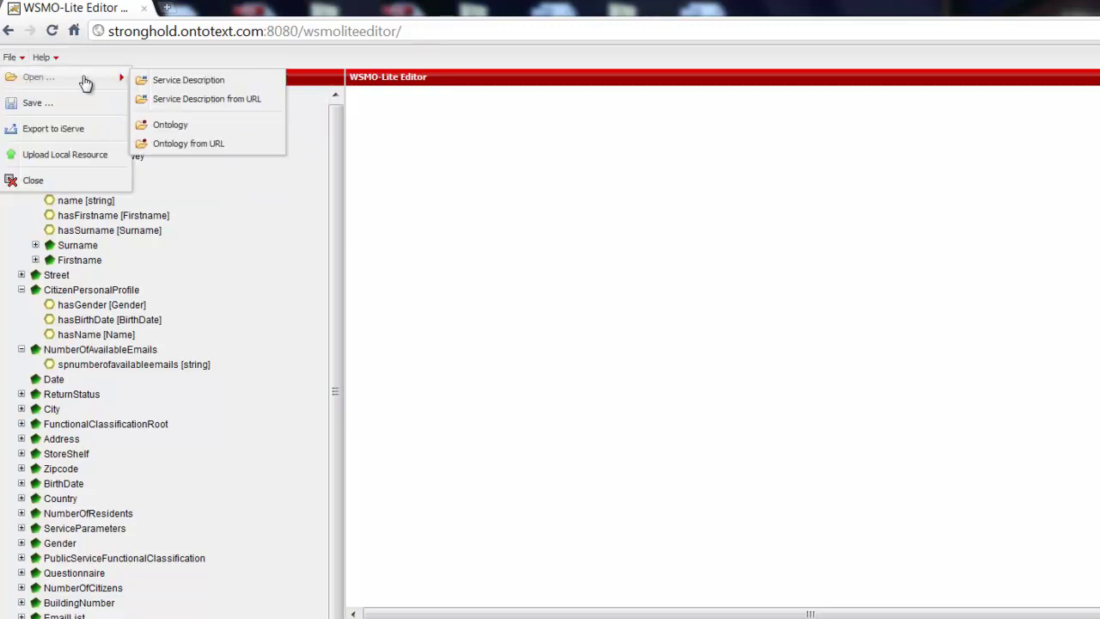
pyautogui.click(171, 83)
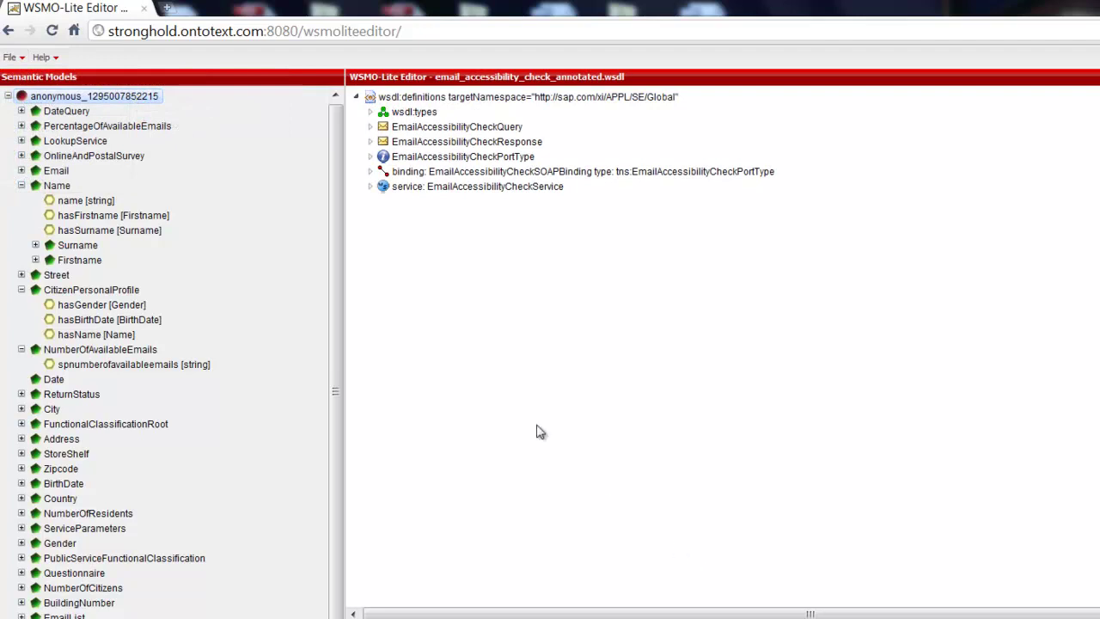
# Expand the WSDL types schema with EmailAccessibilityCheckResponseMessage, the EmailAccessibilityCheckQuery message, and EmailAccessibilityCheckPortType with its operation.
pyautogui.click(370, 112)
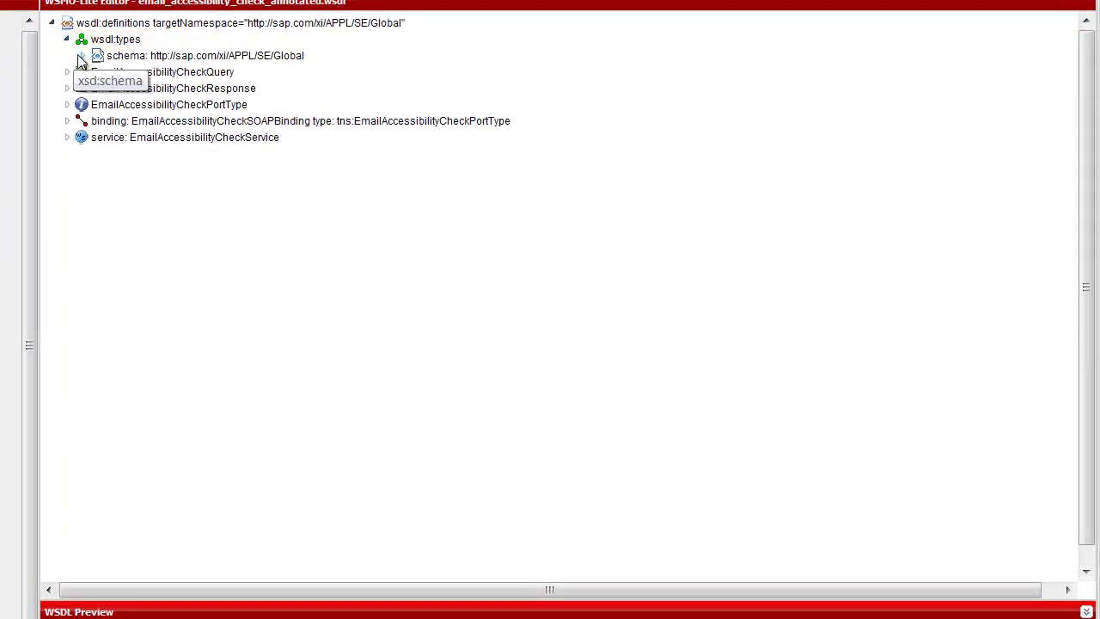
pyautogui.click(82, 55)
pyautogui.click(98, 88)
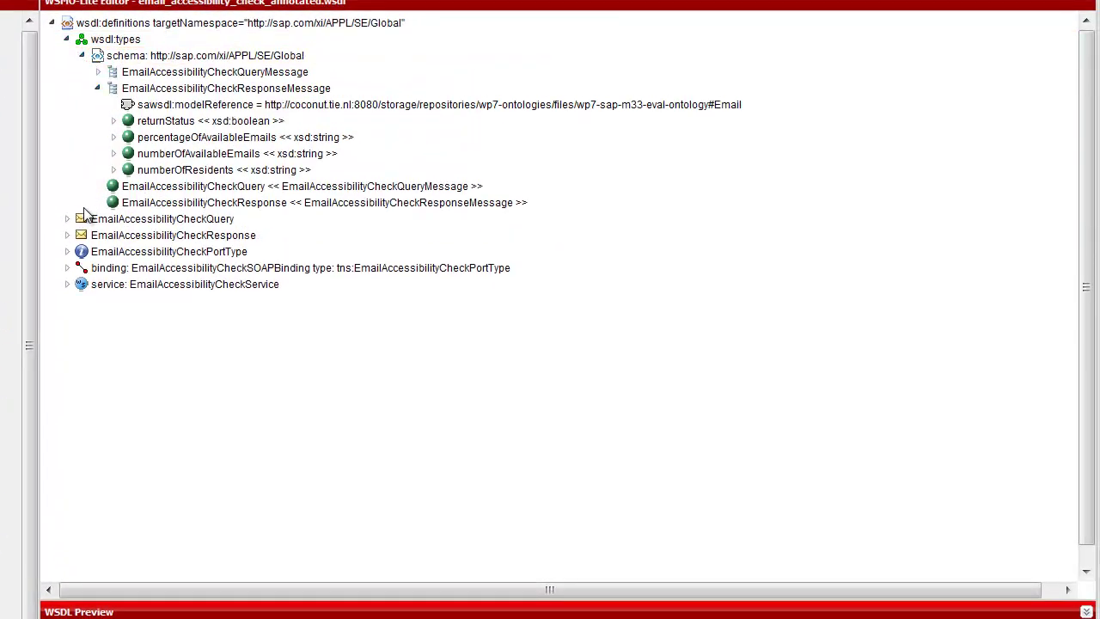
pyautogui.click(67, 218)
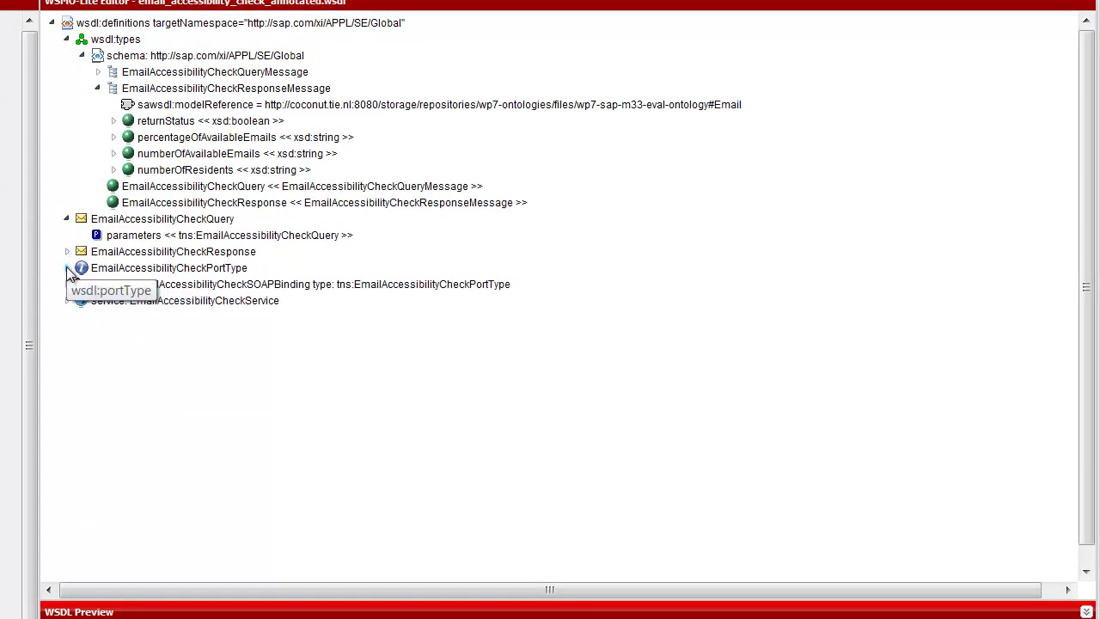
pyautogui.click(69, 272)
pyautogui.click(89, 286)
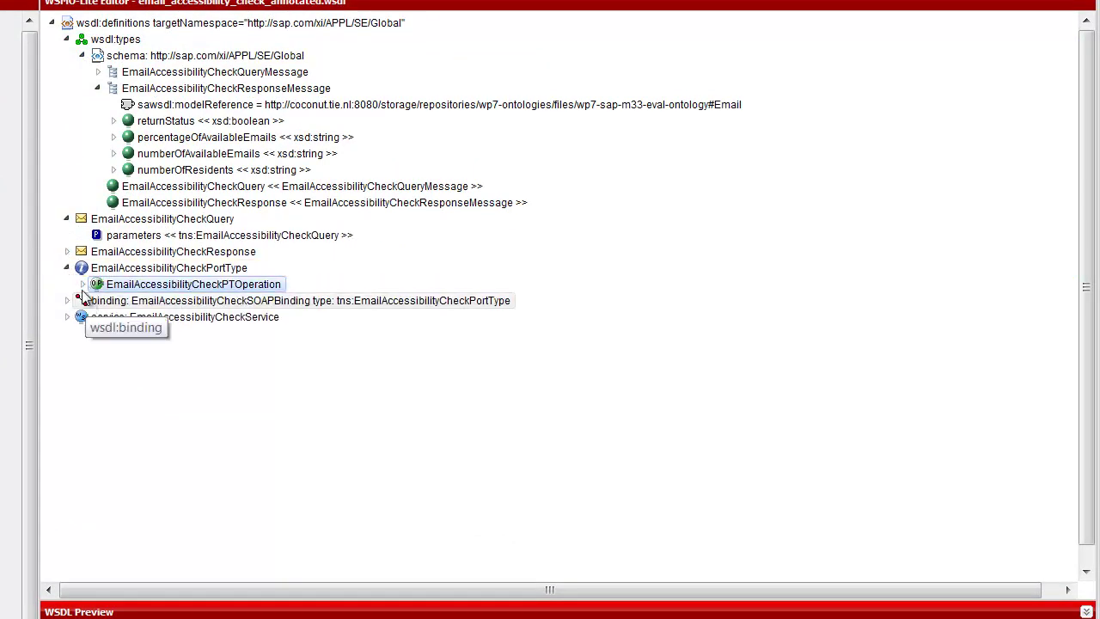
pyautogui.click(81, 285)
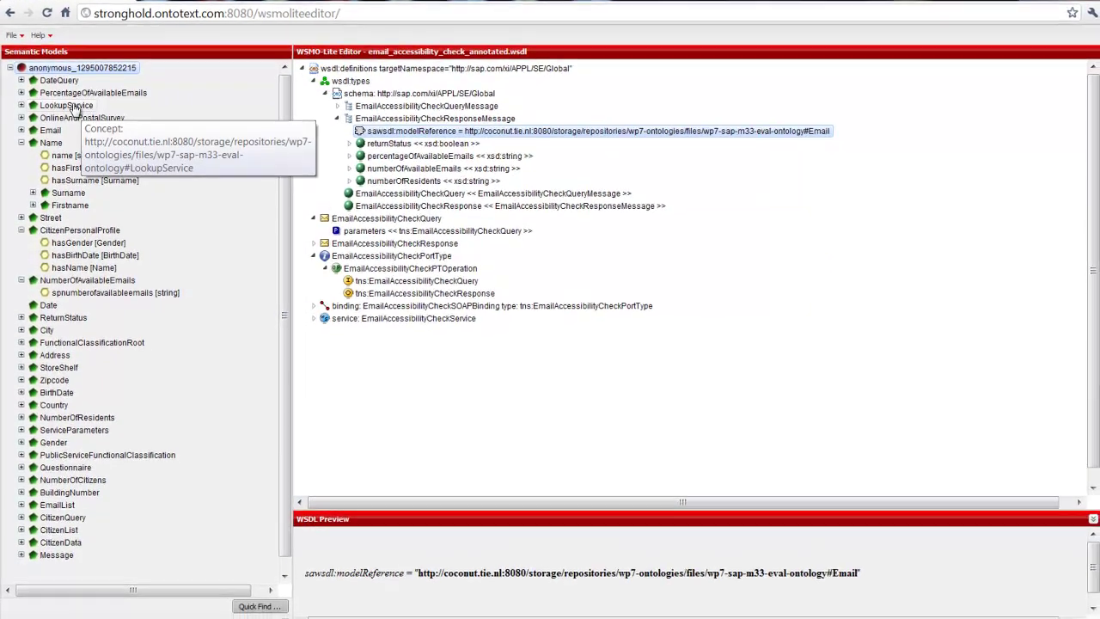
# Annotate EmailAccessibilityCheckPortType with the LookupService concept and show the port type's WSDL preview.
pyautogui.click(74, 105)
pyautogui.moveTo(86, 102); pyautogui.dragTo(404, 253)
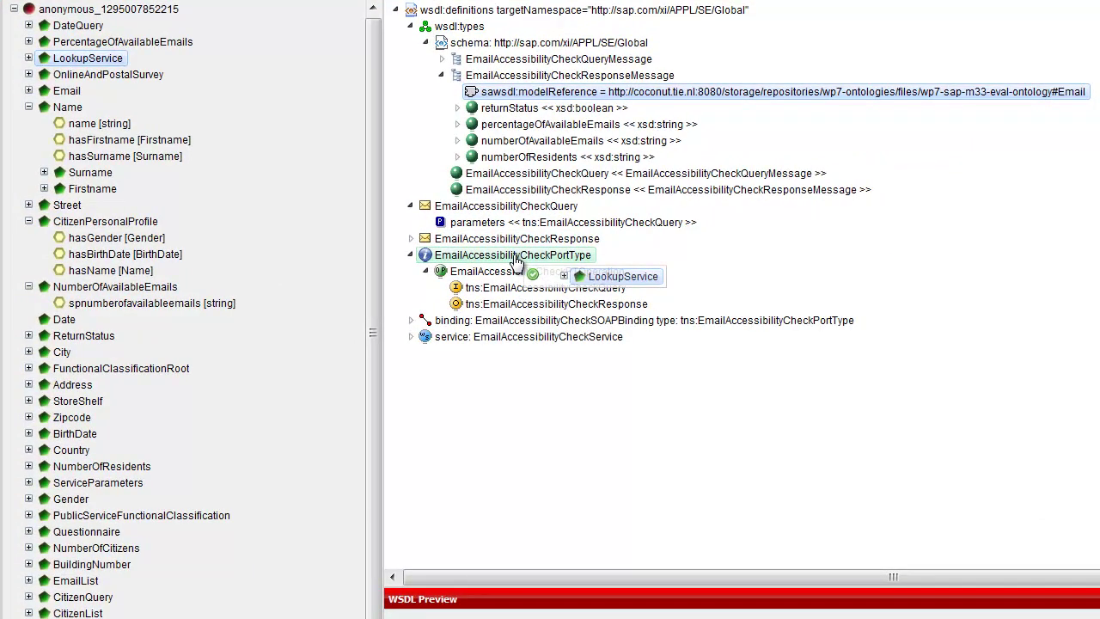
pyautogui.moveTo(516, 262); pyautogui.dragTo(519, 263)
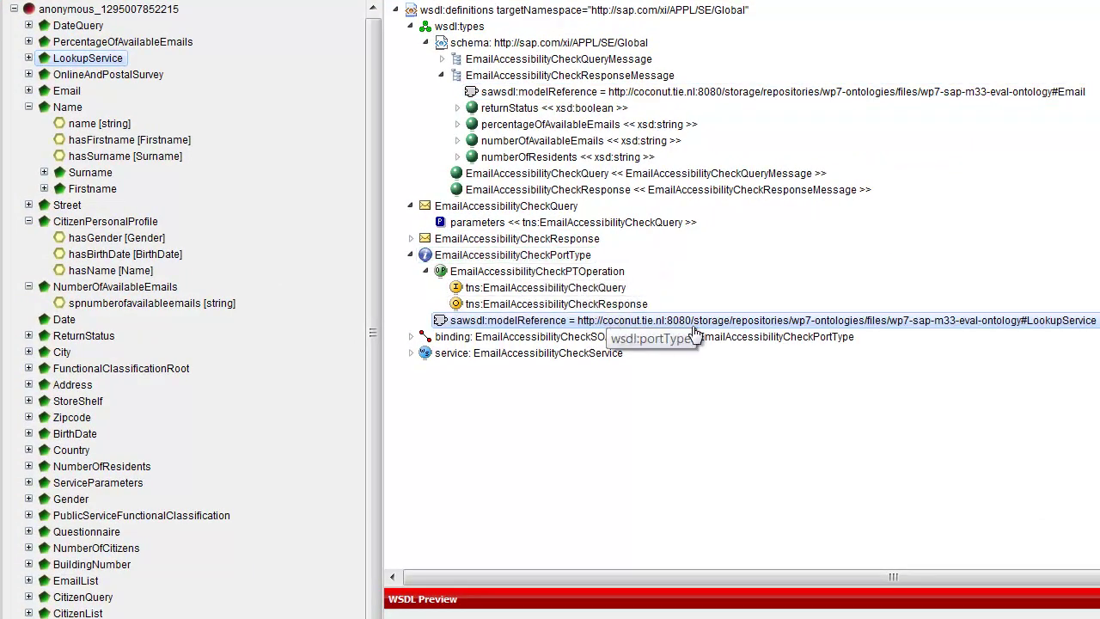
pyautogui.click(760, 324)
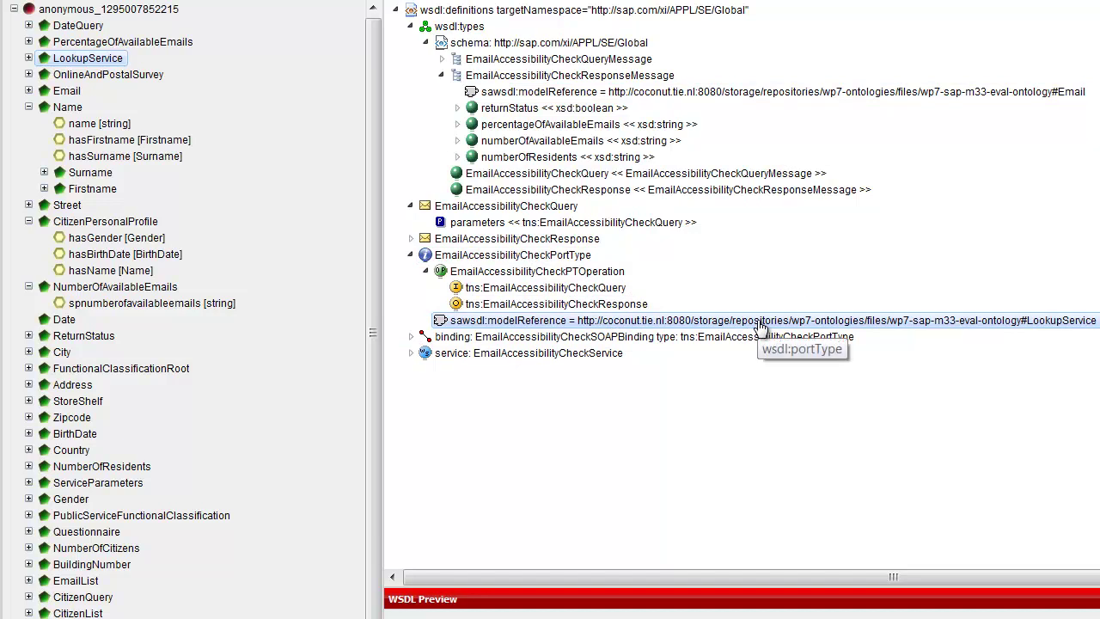
pyautogui.click(558, 258)
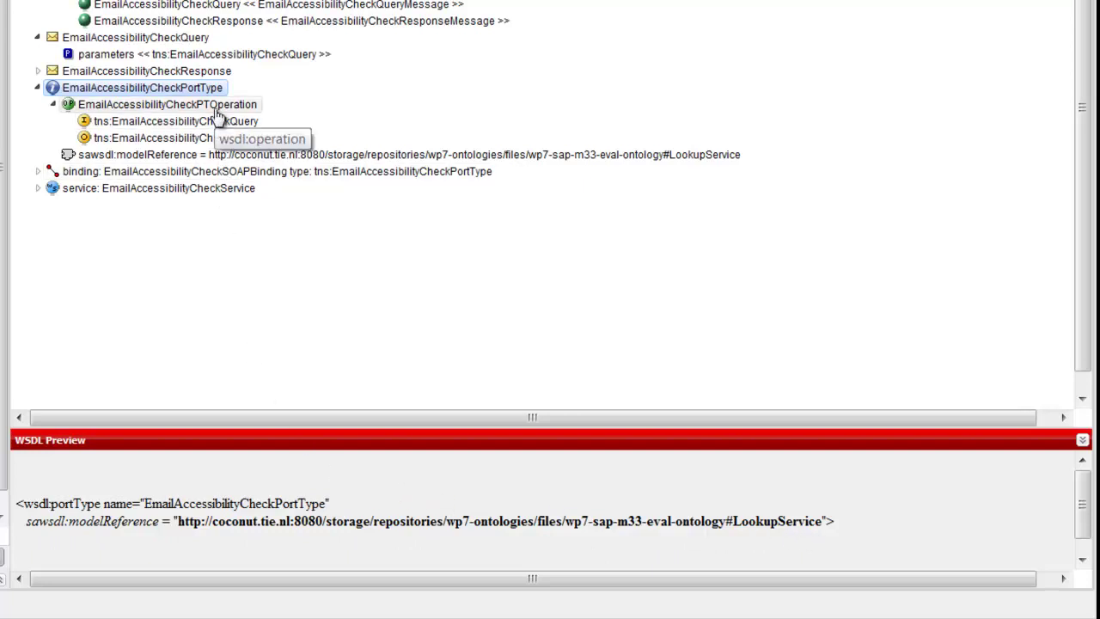
# Remove the LookupService model reference from EmailAccessibilityCheckPortType and try to apply the DateQuery concept to other service elements.
pyautogui.rightClick(320, 160)
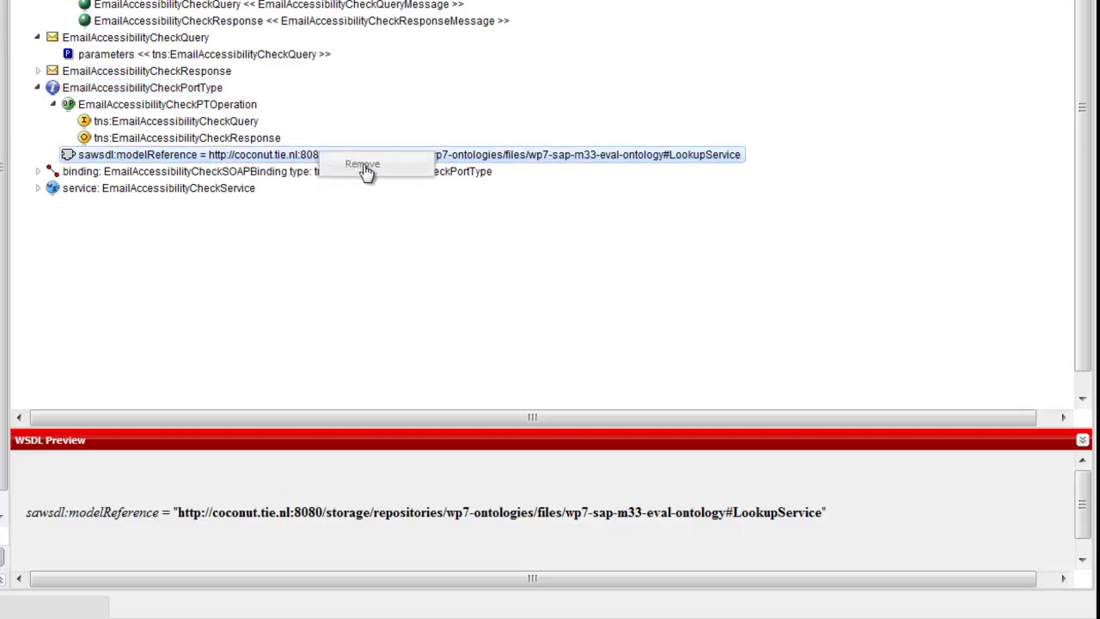
pyautogui.click(365, 168)
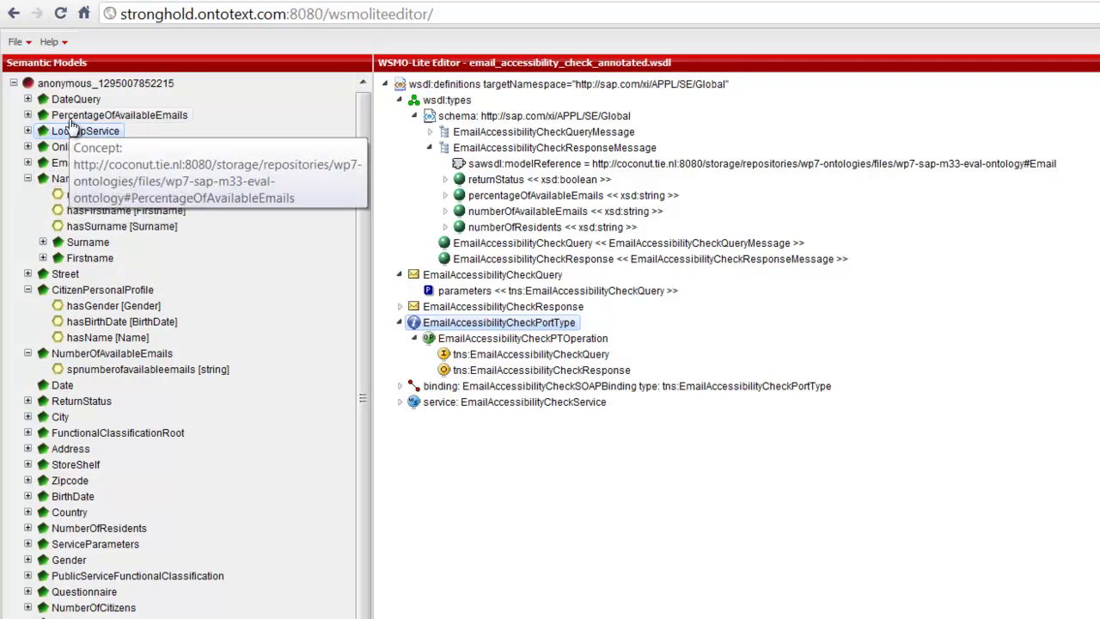
pyautogui.moveTo(73, 100); pyautogui.dragTo(954, 515)
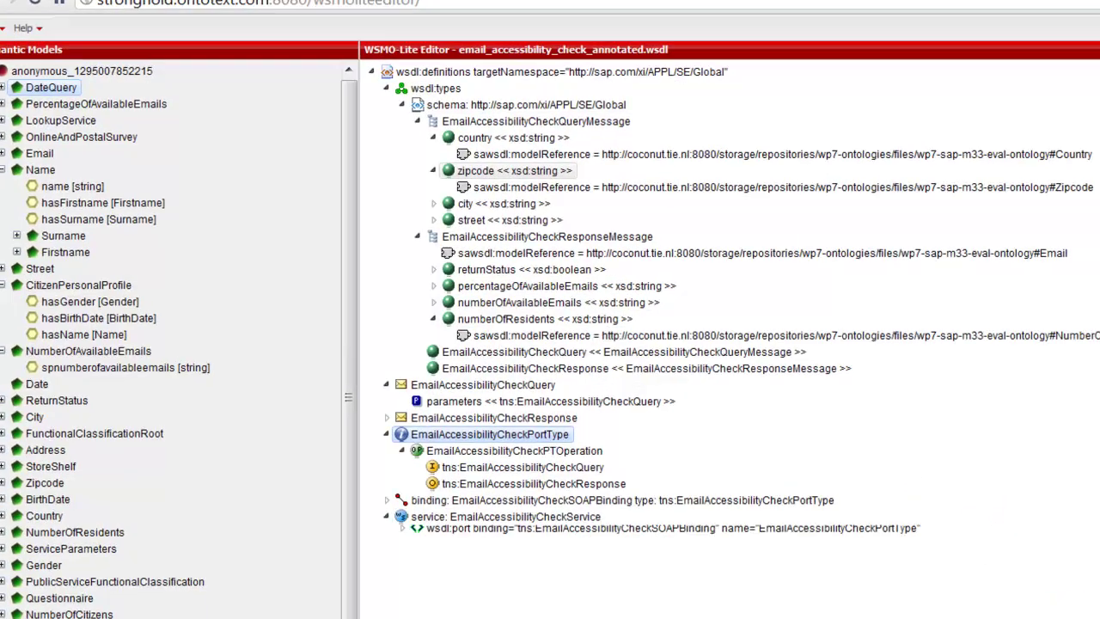
# Assign liftingTransformation.xsl from the groundingTransf repository as lifting schema of EmailAccessibilityCheckResponseMessage and show that message type's WSDL preview.
pyautogui.rightClick(576, 238)
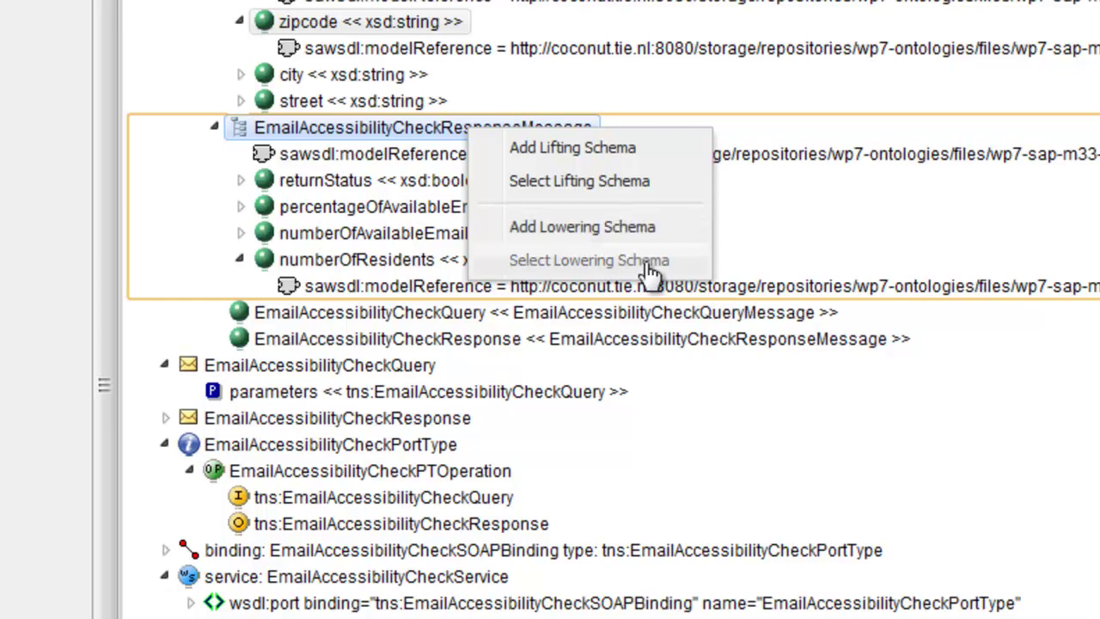
pyautogui.click(608, 184)
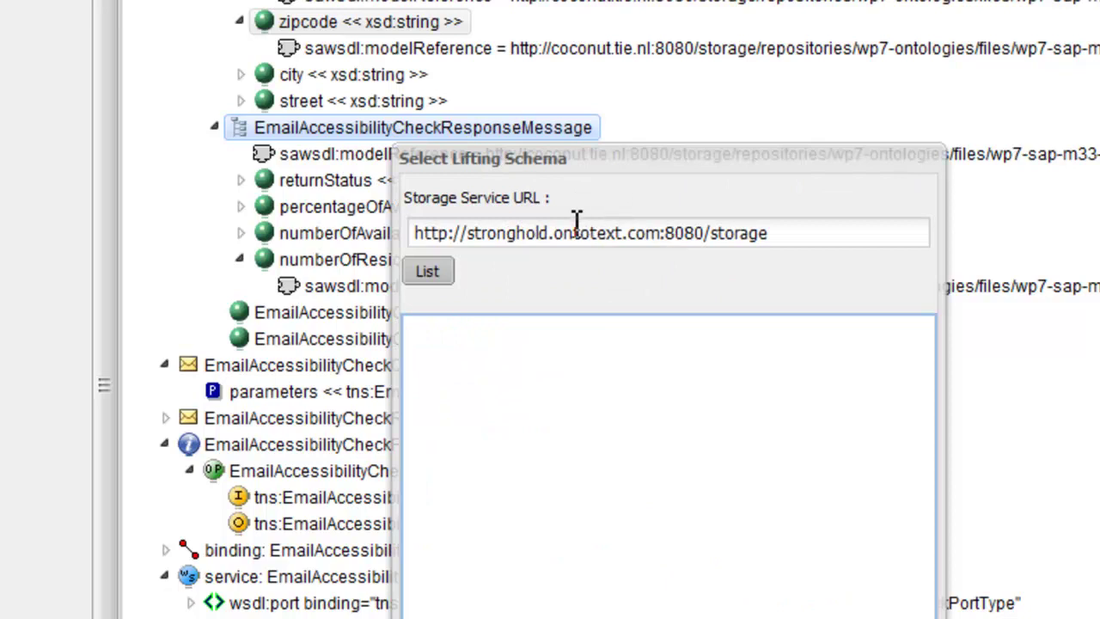
pyautogui.click(434, 277)
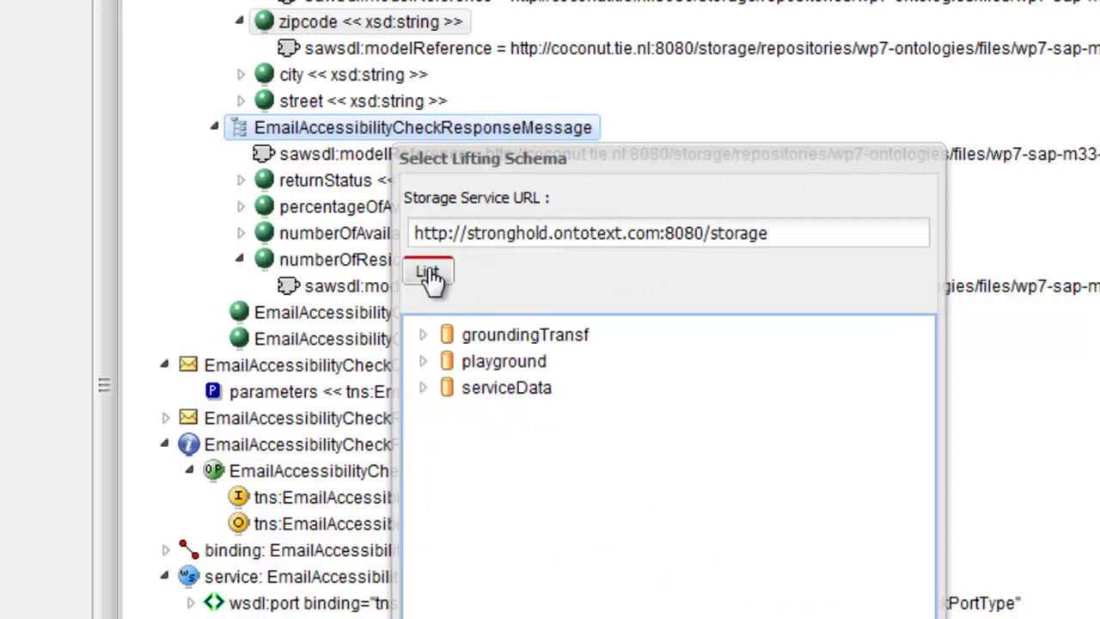
pyautogui.click(423, 336)
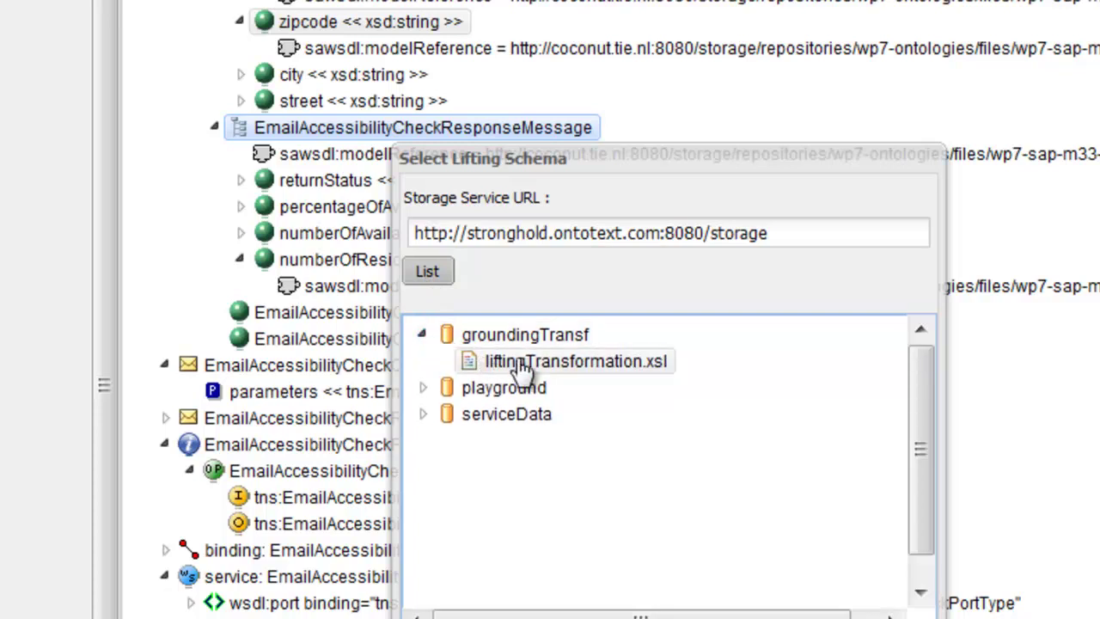
pyautogui.click(581, 374)
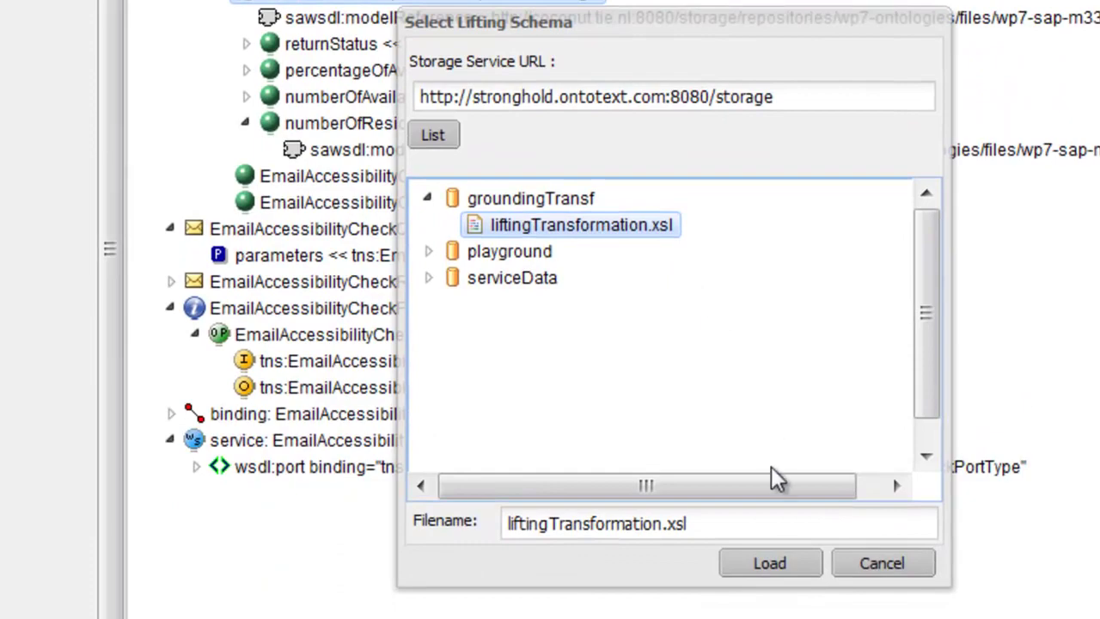
pyautogui.click(791, 572)
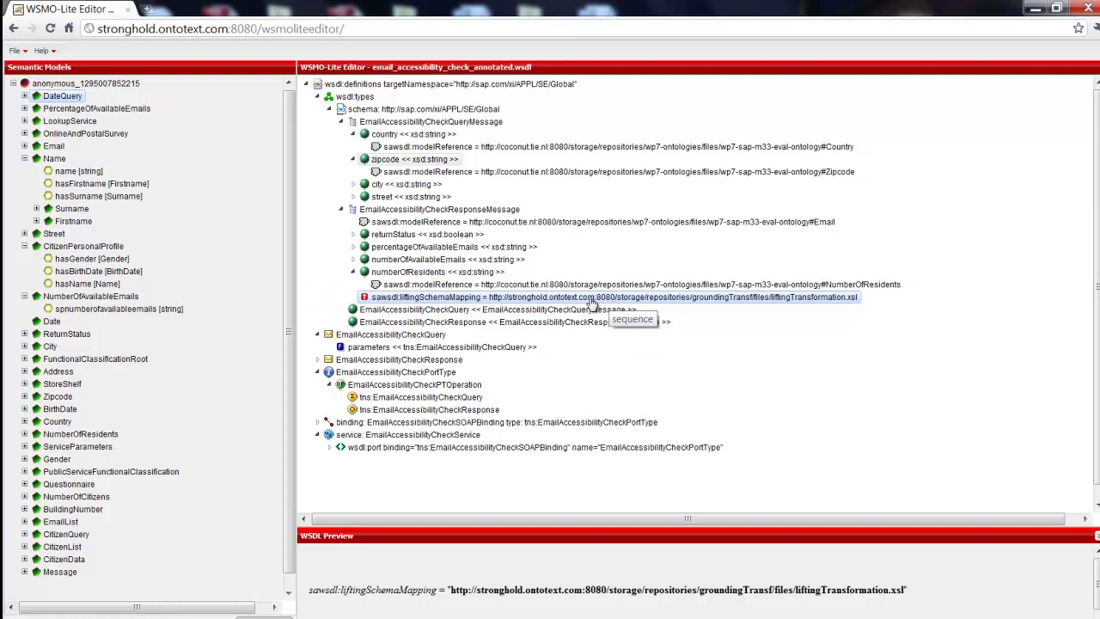
pyautogui.click(445, 211)
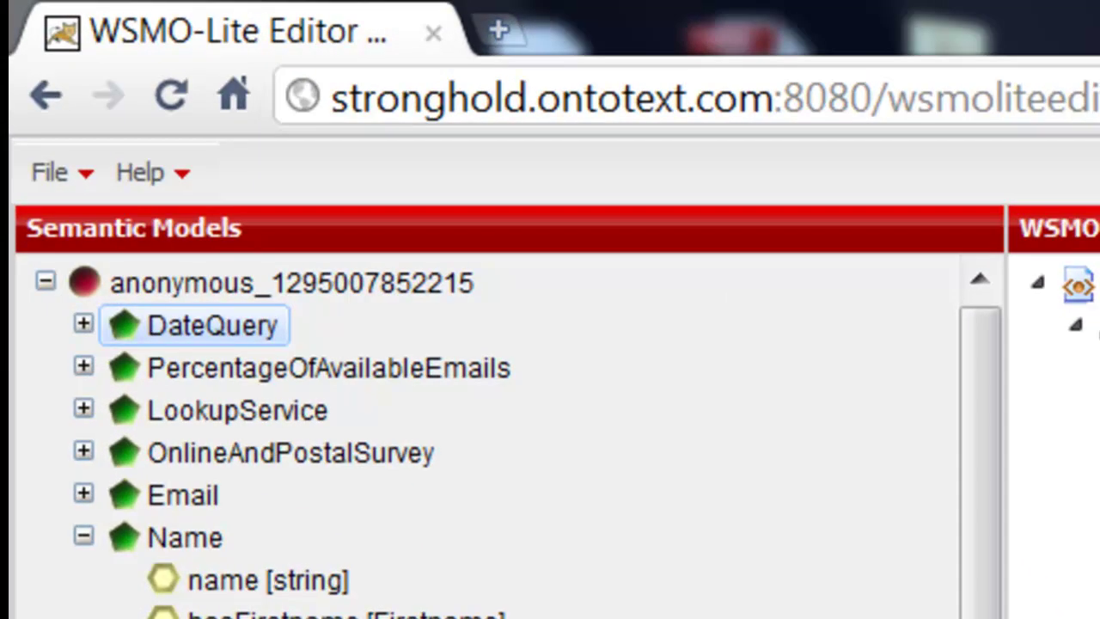
pyautogui.click(82, 180)
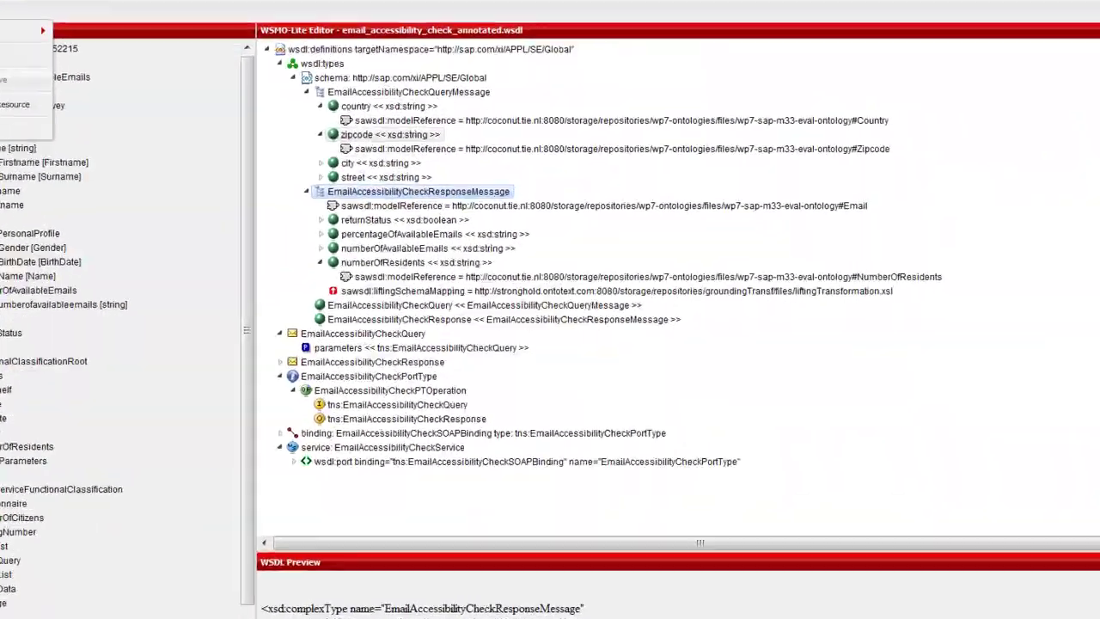
pyautogui.press('Return')
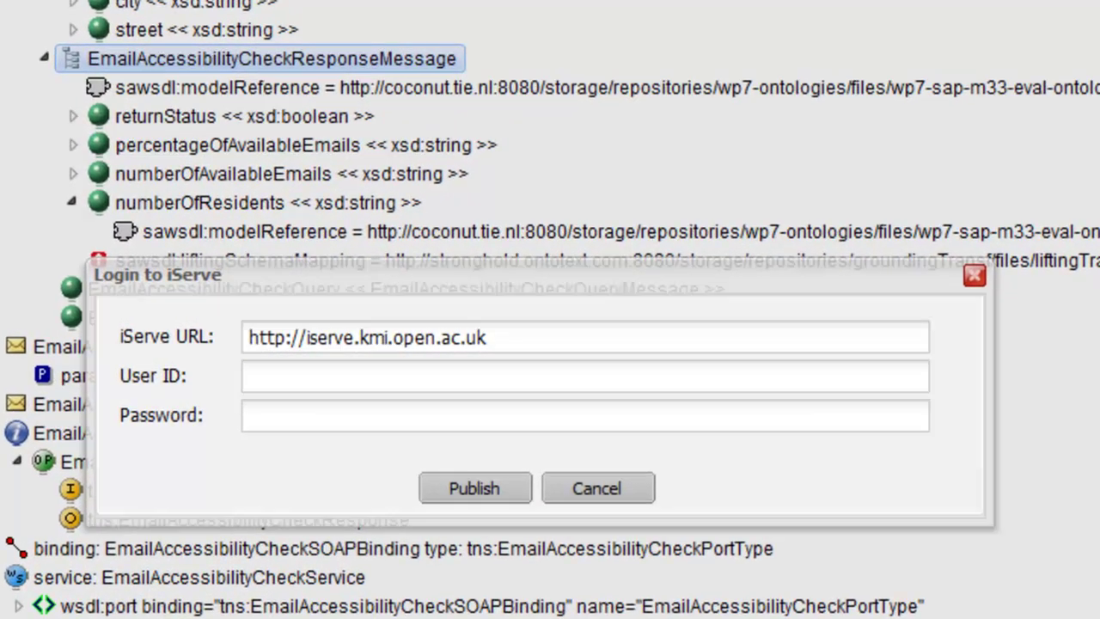
pyautogui.click(474, 378)
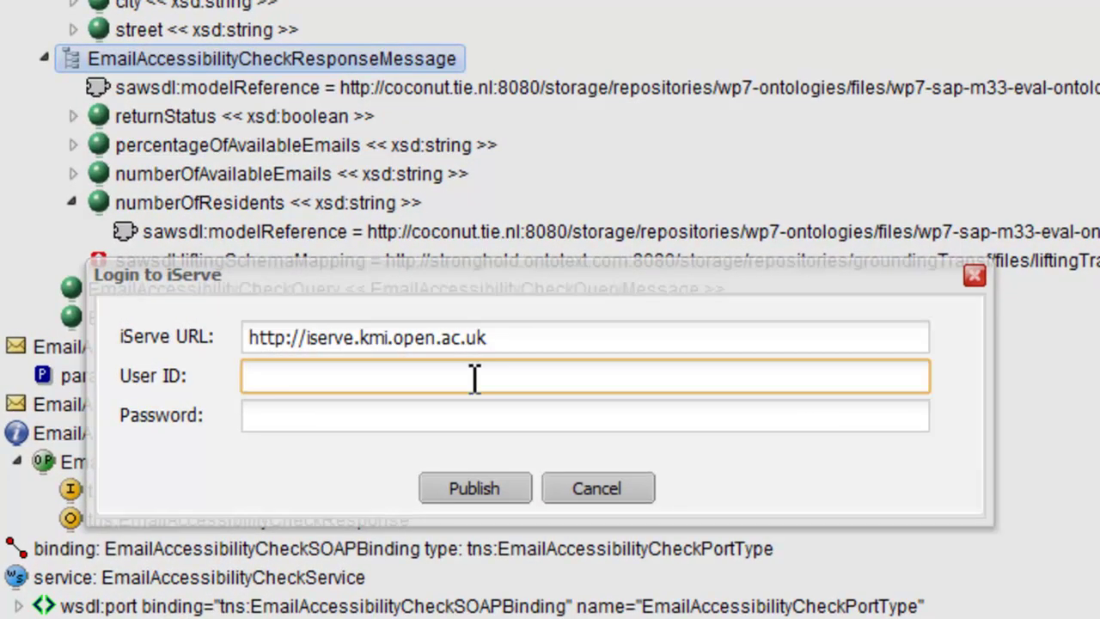
pyautogui.write('alex-dev')
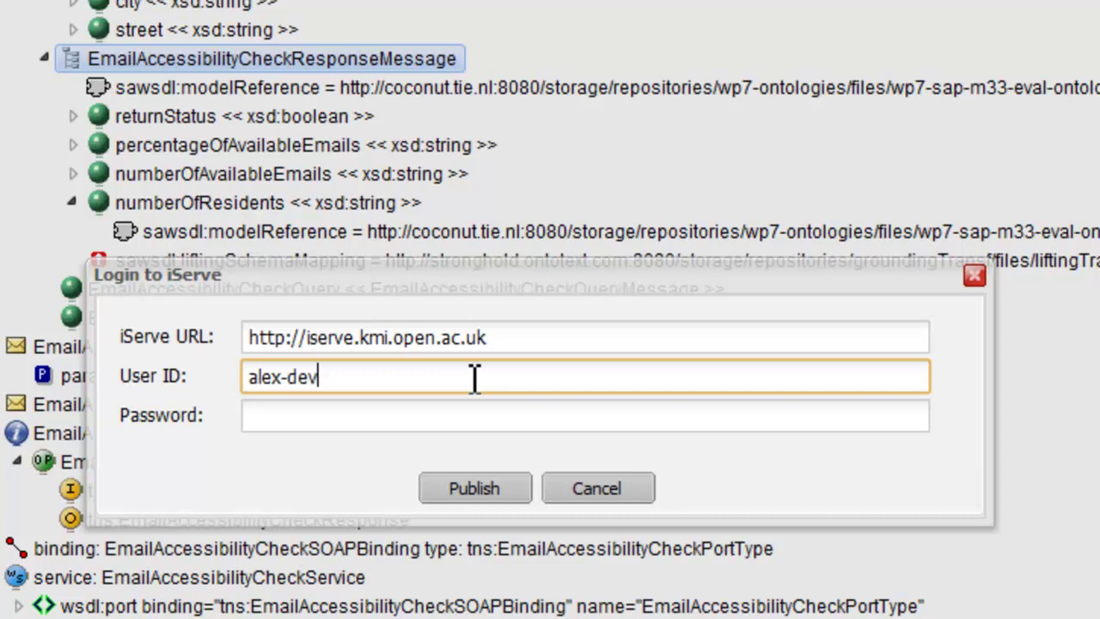
pyautogui.click(464, 424)
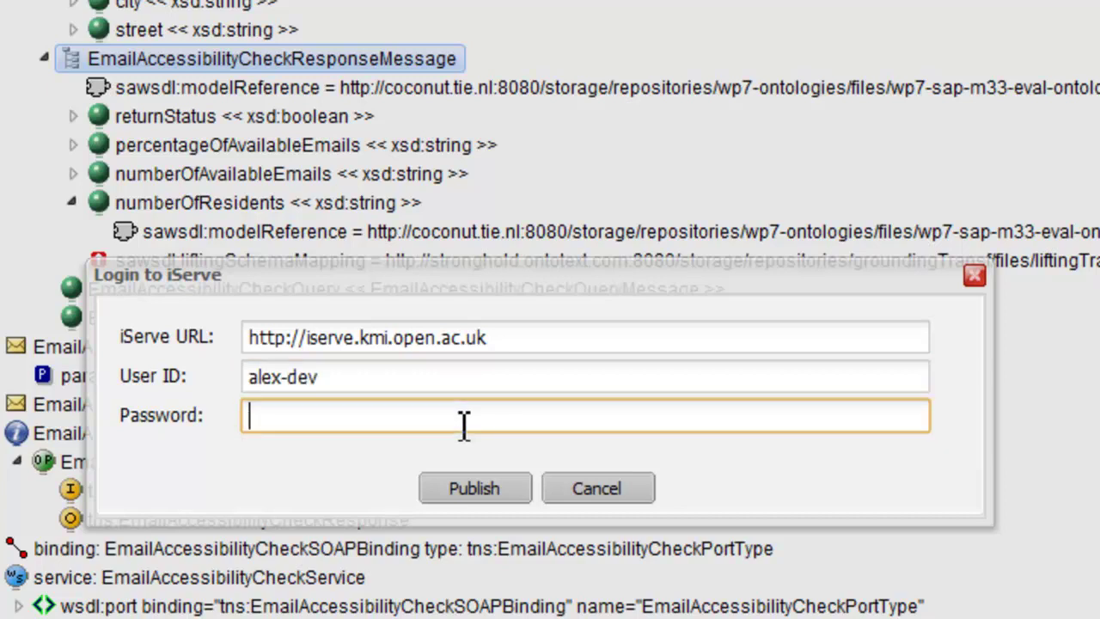
pyautogui.write('•••••••••')
pyautogui.click(517, 502)
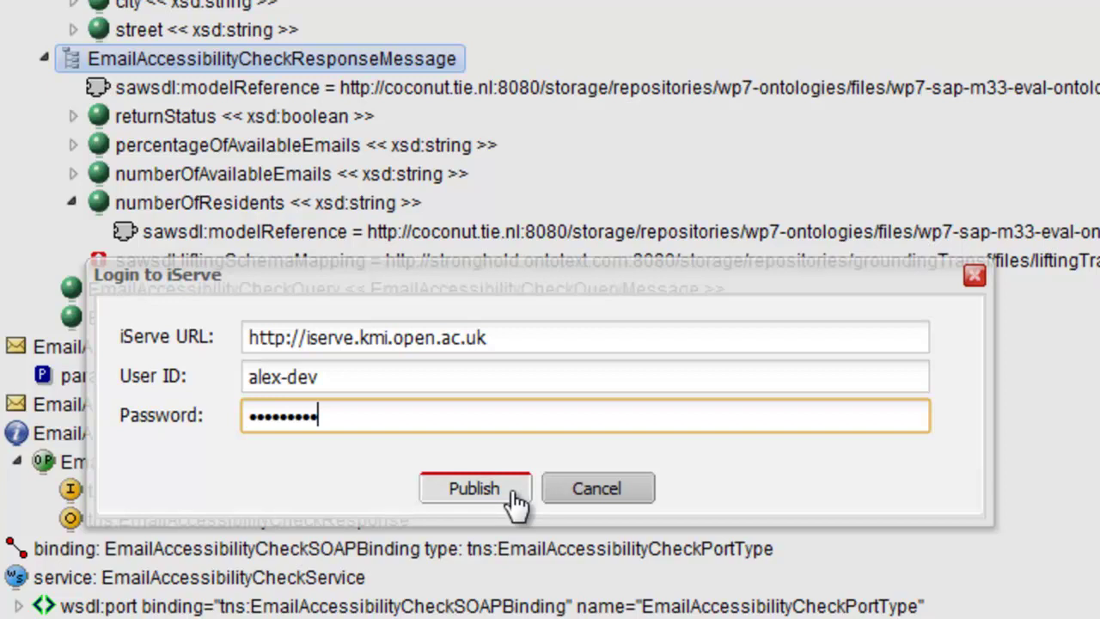